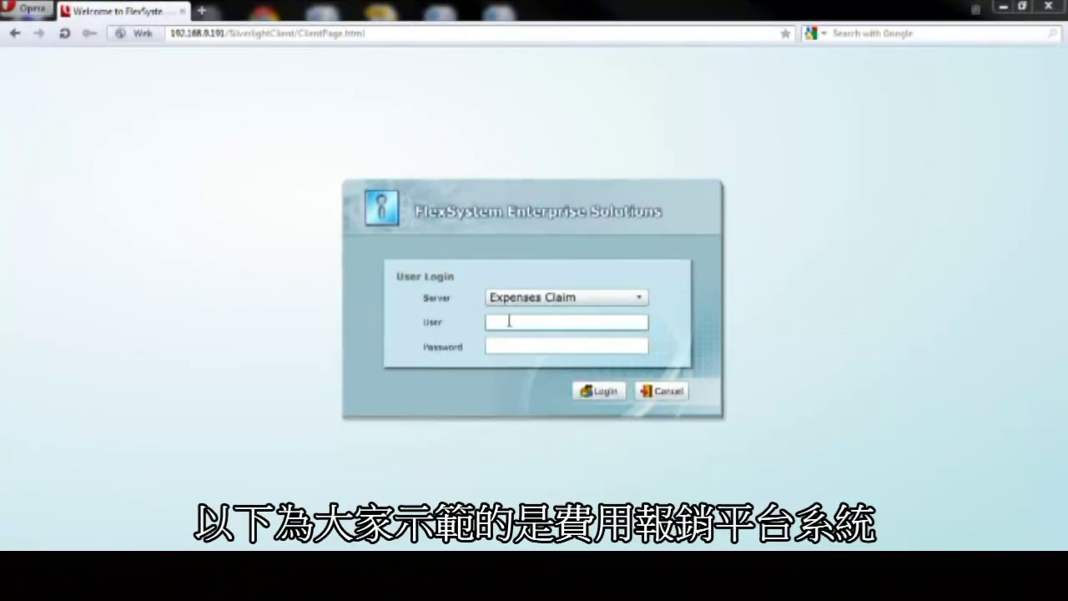
Step: Log in to the Expenses Claim server with the user ID and the account password
{"action": "left_click", "coordinate": [508, 321]}
{"action": "type", "text": "2020"}
{"action": "left_click", "coordinate": [497, 346]}
{"action": "type", "text": "••••"}
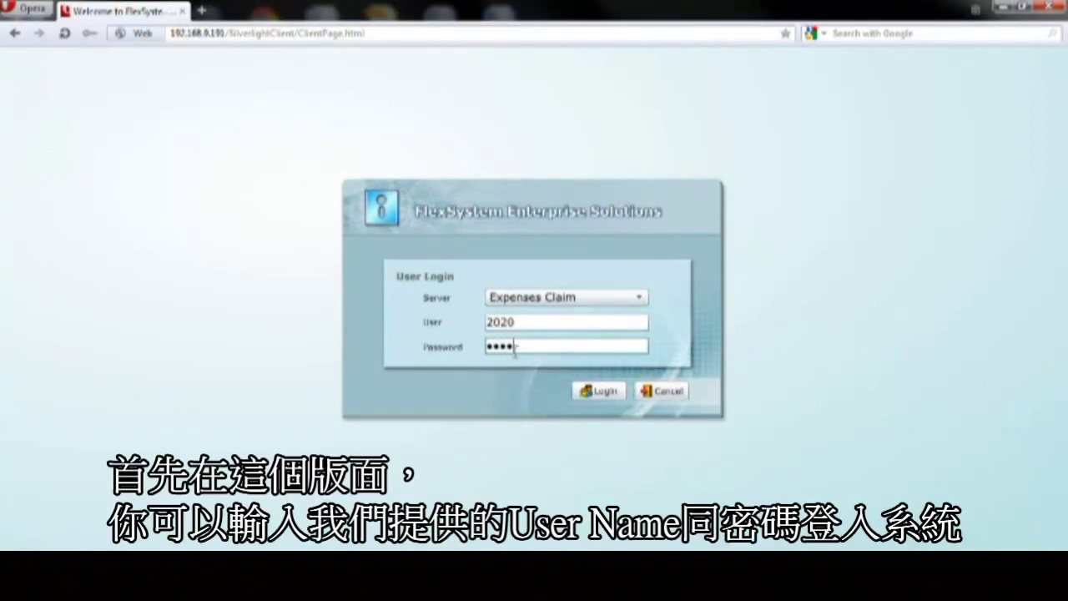
{"action": "left_click", "coordinate": [597, 392]}
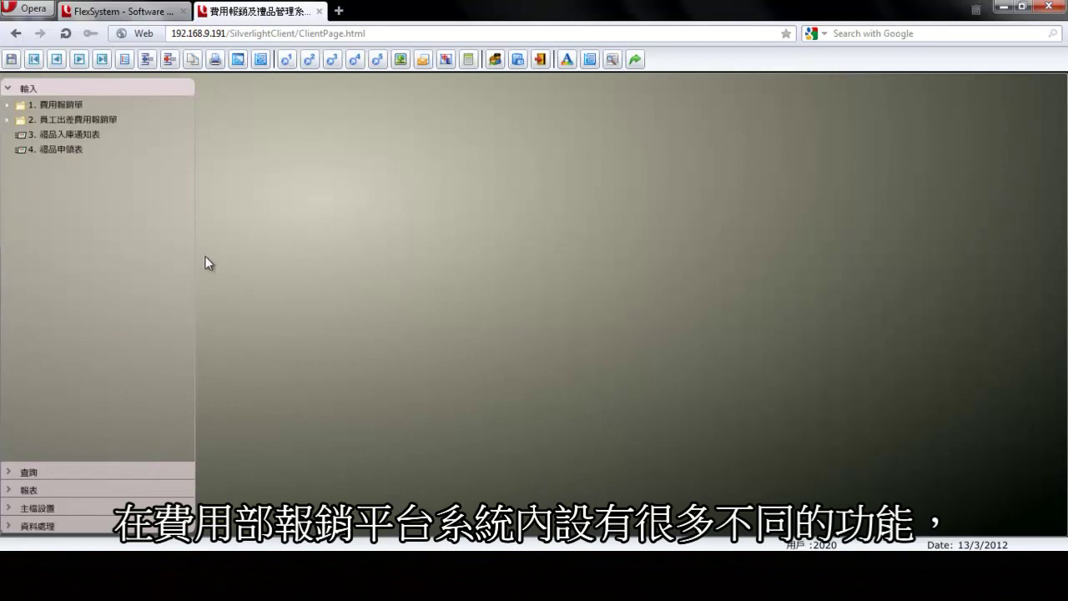
Step: Open the 費用報銷單 entry form and reposition its window so the header fields are accessible
{"action": "left_click", "coordinate": [8, 106]}
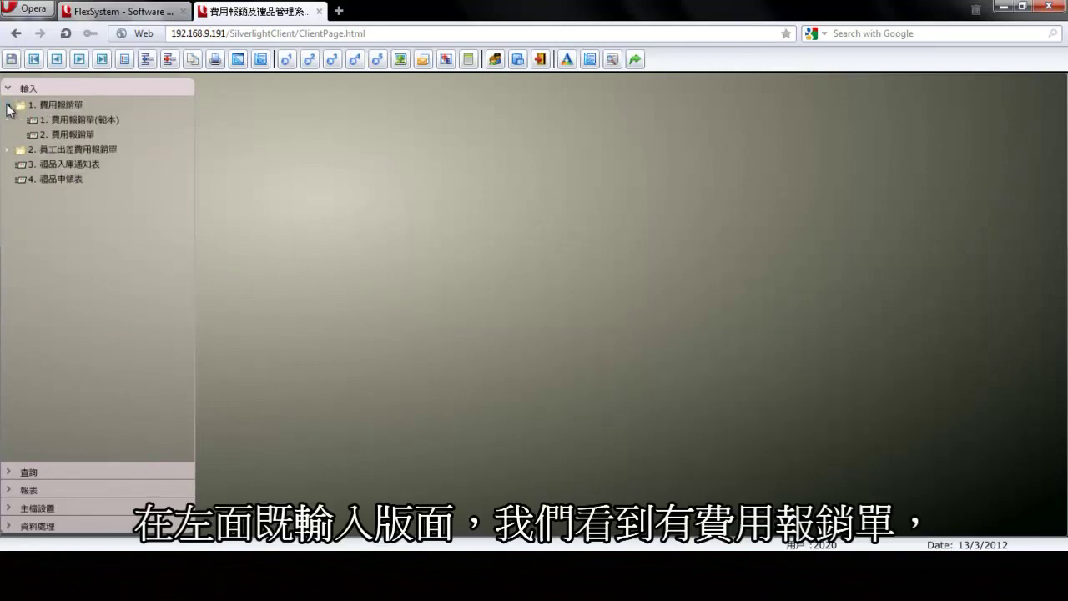
{"action": "left_click", "coordinate": [61, 134]}
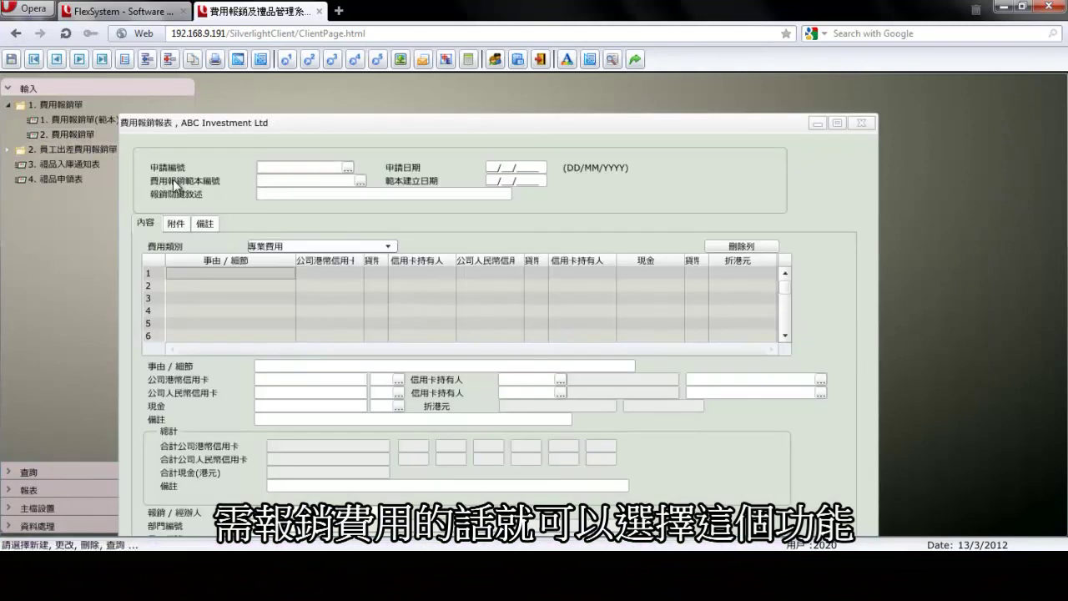
{"action": "left_click_drag", "start_coordinate": [224, 129], "coordinate": [258, 104]}
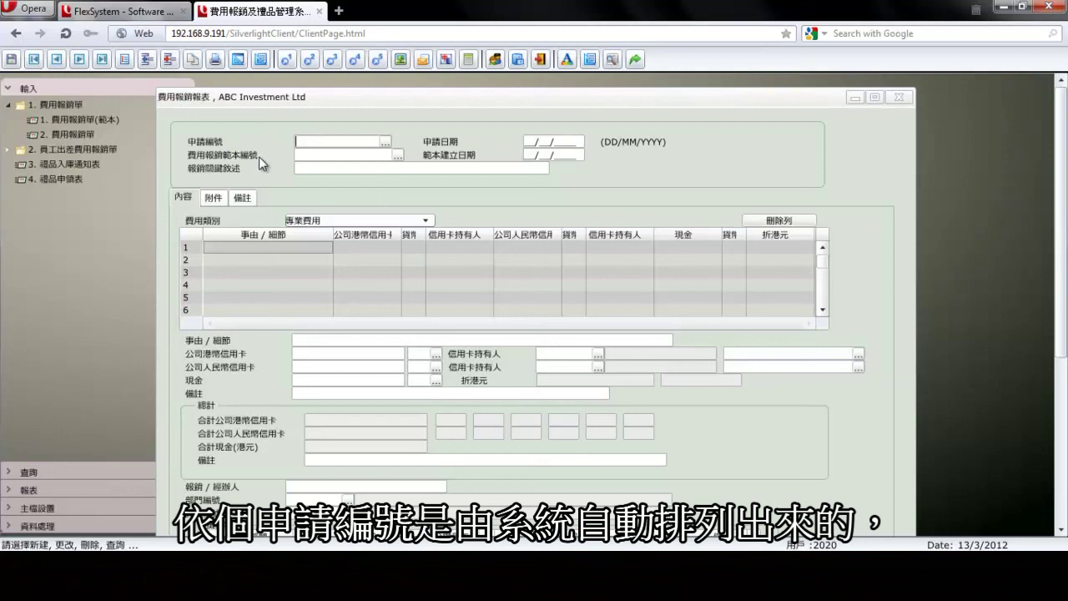
Step: Start a new expense claim and enter 宴客 as its 報銷關鍵敘述
{"action": "left_click", "coordinate": [305, 168]}
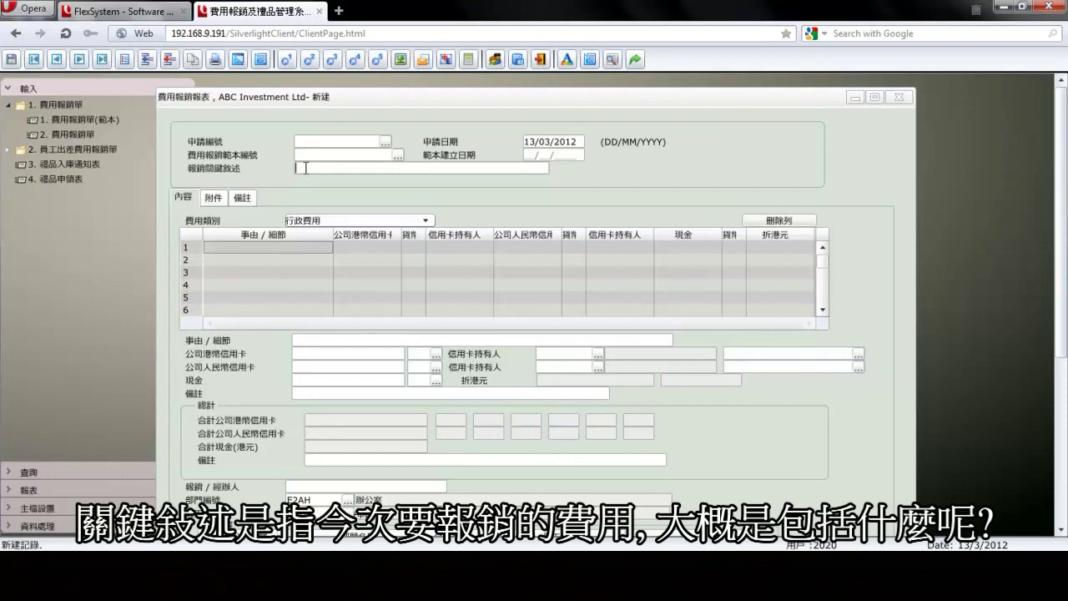
{"action": "left_click", "coordinate": [306, 168]}
{"action": "type", "text": "壹"}
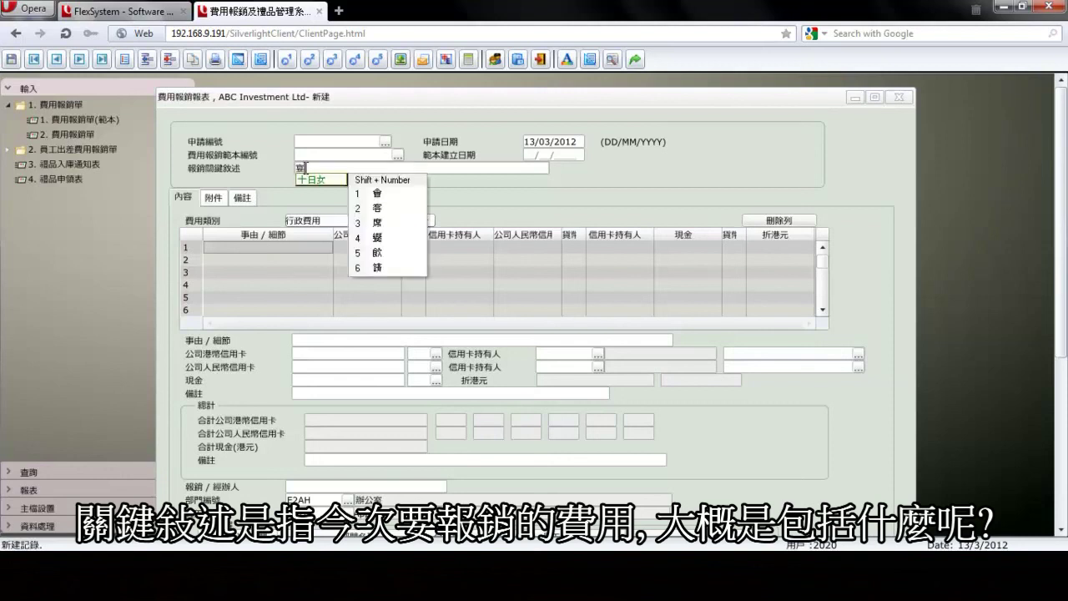
{"action": "key", "text": "Escape"}
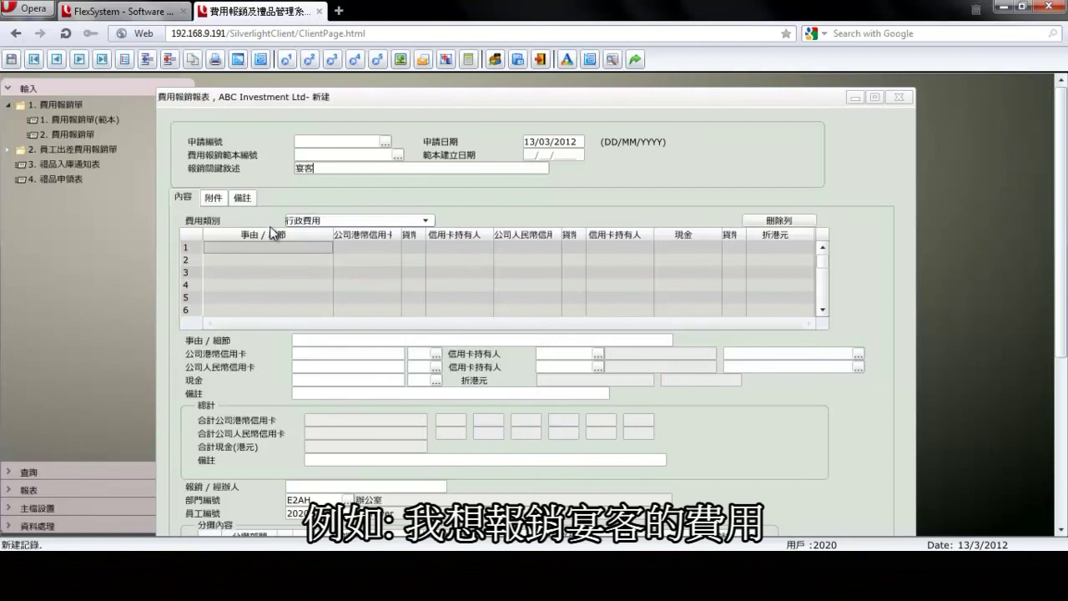
Step: Enter 宴請來賓30人 as the 事由 / 細節 of the first expense row
{"action": "left_click", "coordinate": [251, 245]}
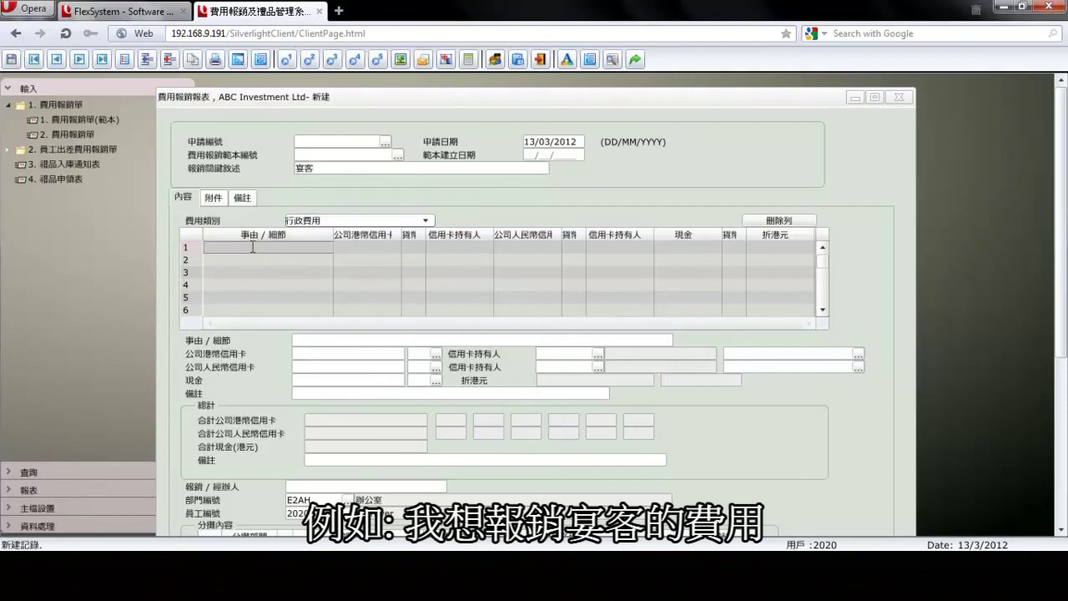
{"action": "left_click", "coordinate": [309, 340]}
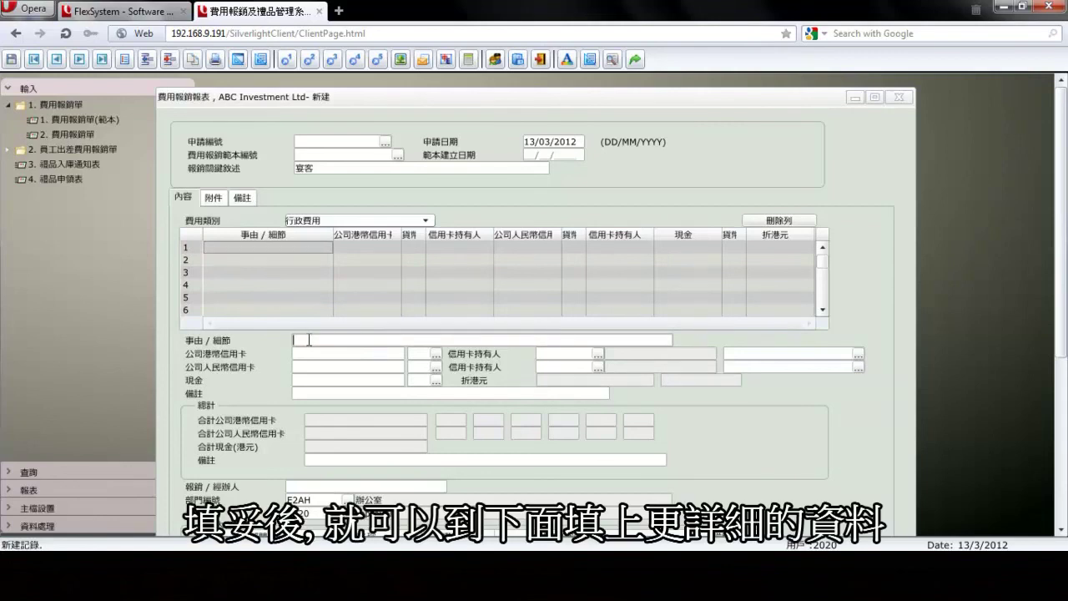
{"action": "type", "text": "jv"}
{"action": "key", "text": "space"}
{"action": "key", "text": "space"}
{"action": "type", "text": "1yrqmb"}
{"action": "key", "text": "space"}
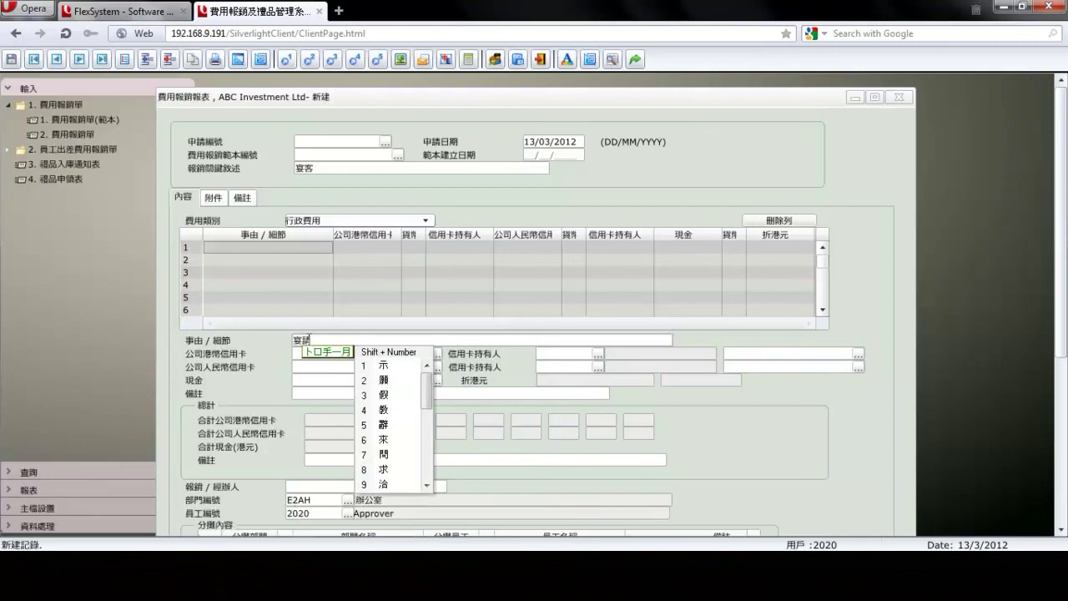
{"action": "key", "text": "6"}
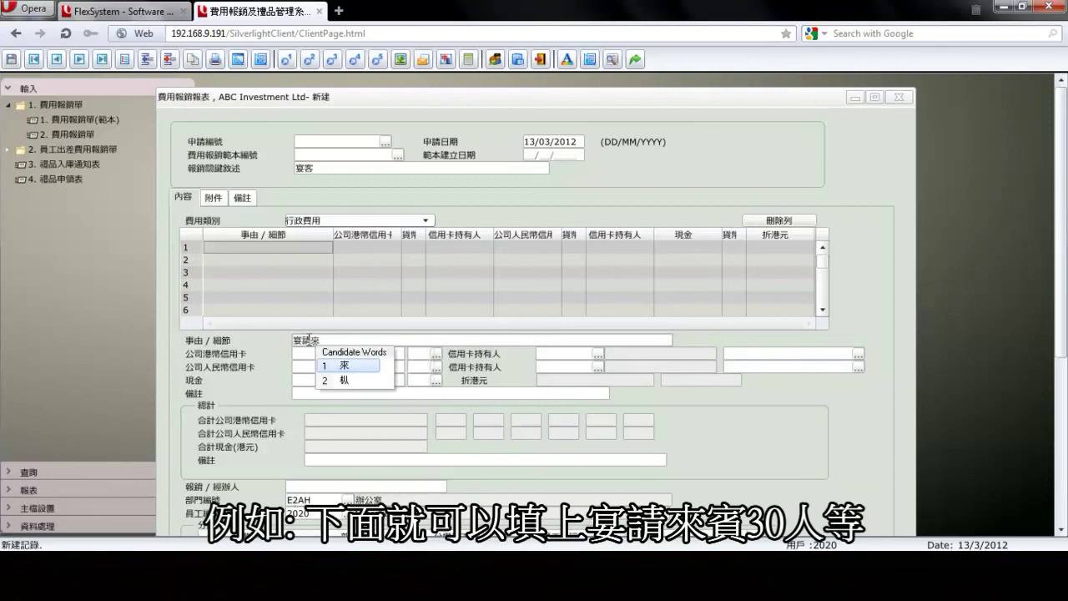
{"action": "key", "text": "1"}
{"action": "key", "text": "shift+1"}
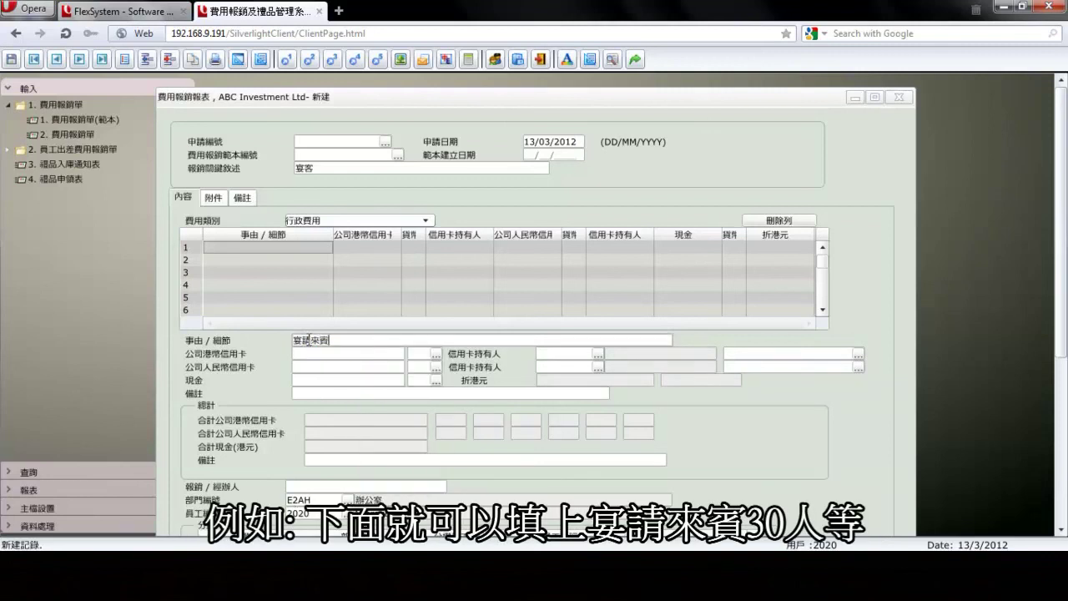
{"action": "type", "text": "30人"}
{"action": "key", "text": "Escape"}
{"action": "key", "text": "Return"}
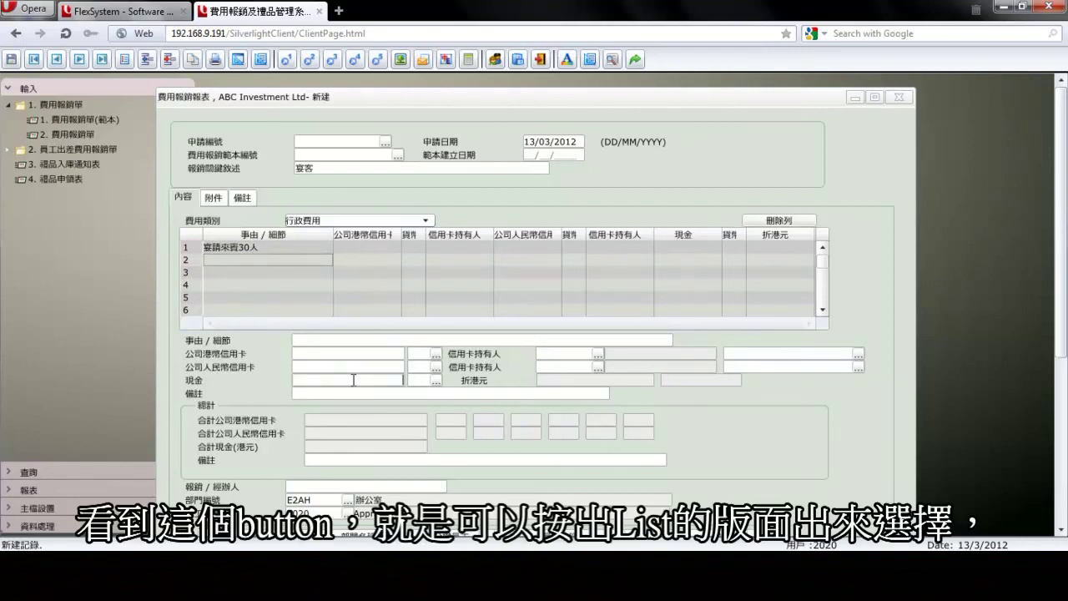
Step: Set the first expense row's cash amount (現金) to 2000 with HKD as its currency
{"action": "type", "text": "2000"}
{"action": "key", "text": "Tab"}
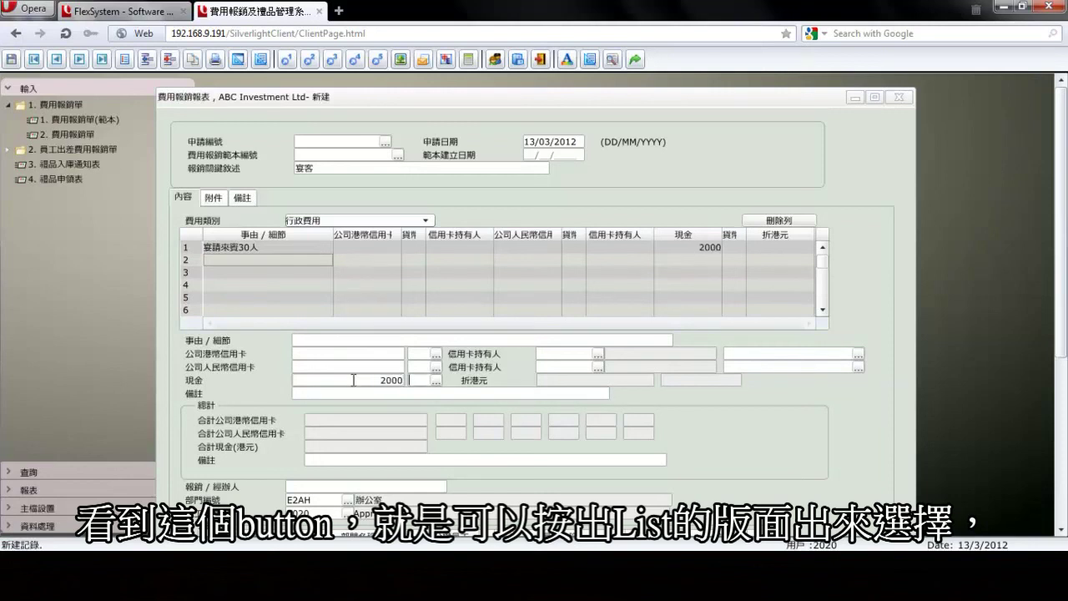
{"action": "left_click", "coordinate": [435, 380]}
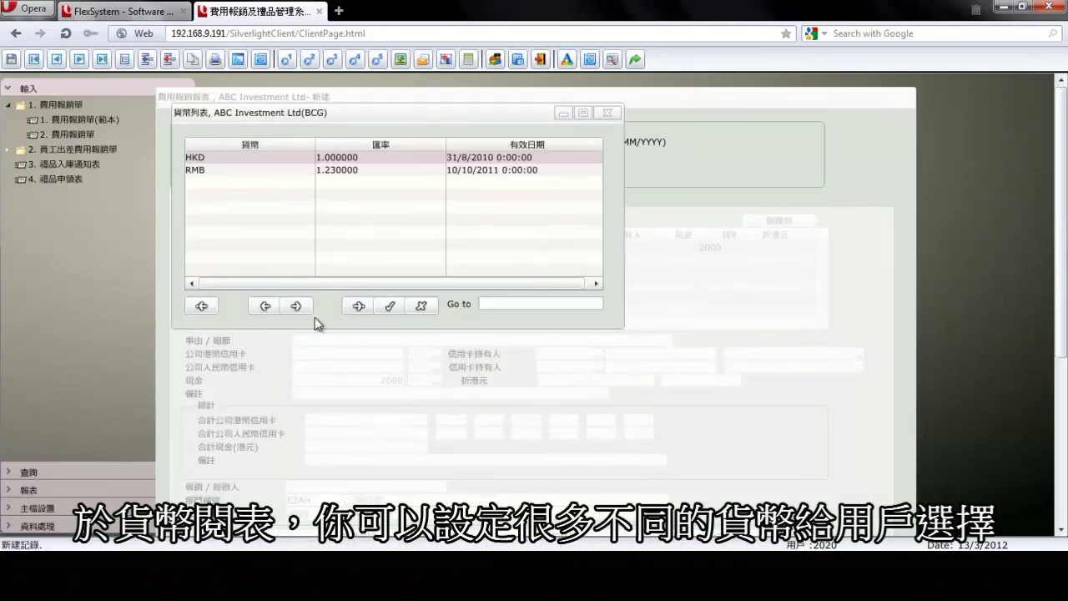
{"action": "double_click", "coordinate": [290, 165]}
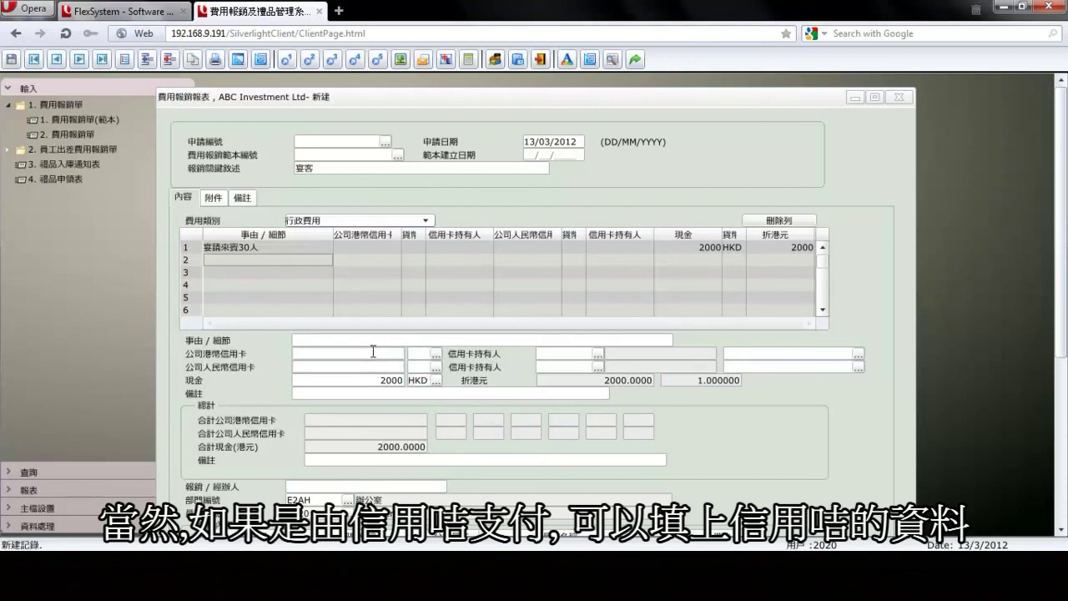
{"action": "left_click", "coordinate": [366, 394]}
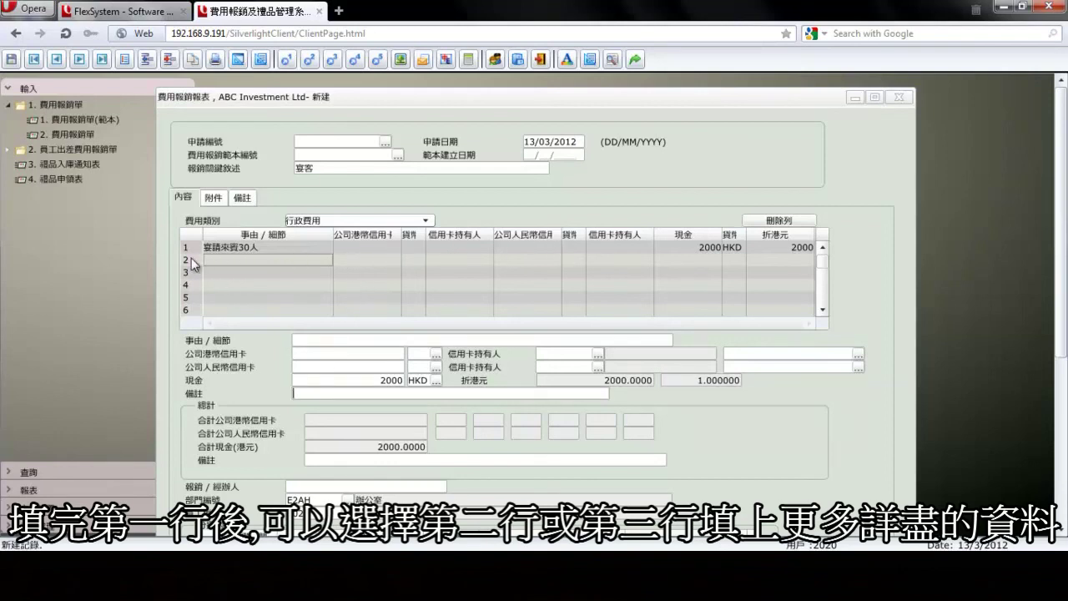
{"action": "left_click", "coordinate": [222, 261]}
{"action": "left_click", "coordinate": [222, 270]}
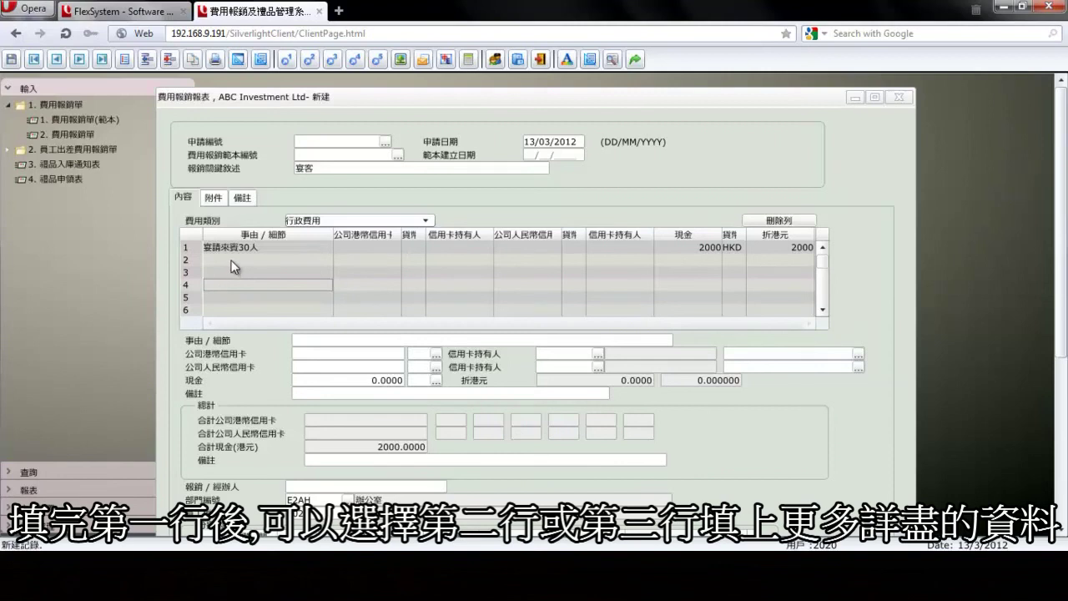
{"action": "left_click", "coordinate": [231, 260]}
{"action": "left_click", "coordinate": [233, 272]}
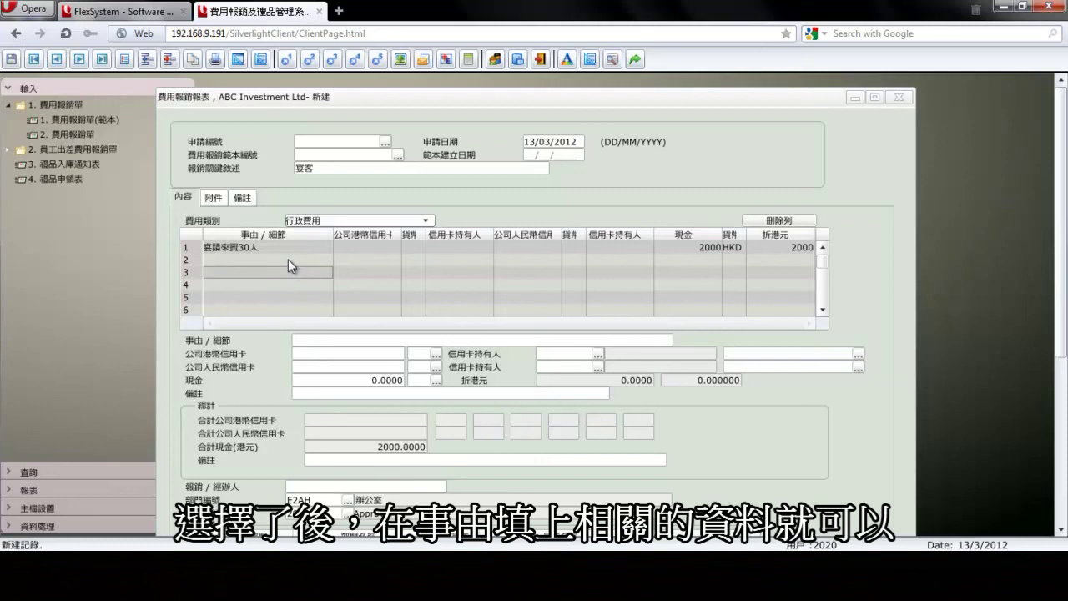
{"action": "left_click", "coordinate": [323, 339]}
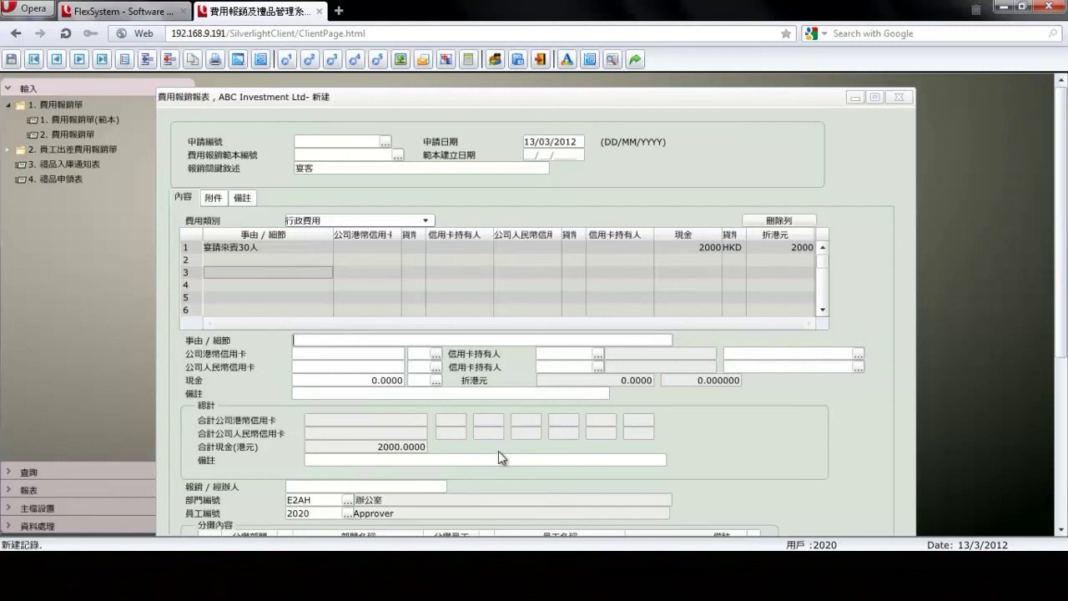
Step: Enable 以現金支付 for the claim, with 支付Master as the payment description and 1000 as the amount
{"action": "left_click", "coordinate": [1063, 524]}
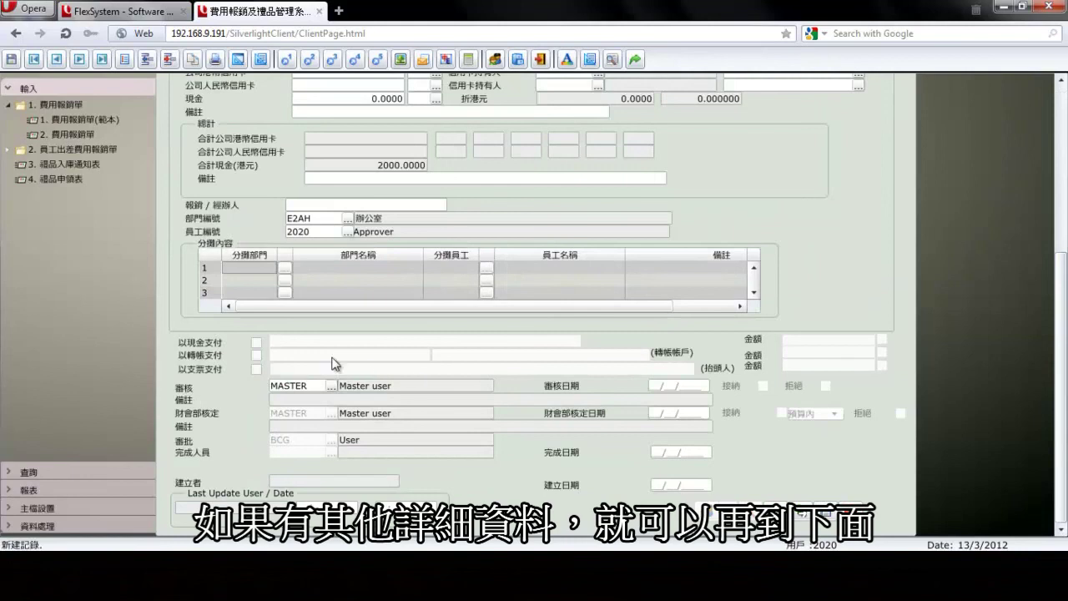
{"action": "left_click", "coordinate": [256, 343]}
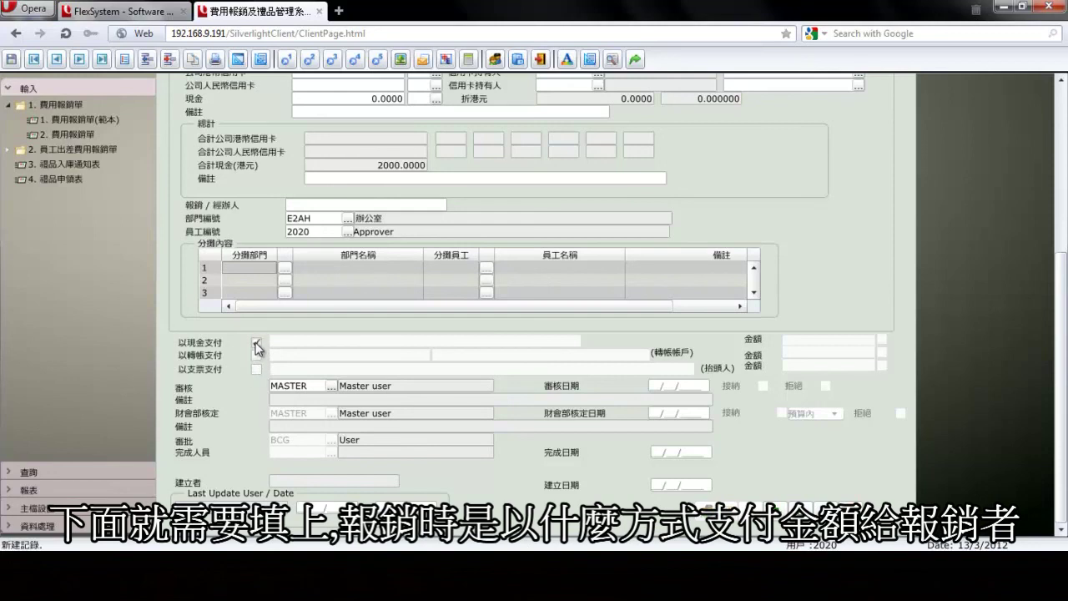
{"action": "left_click", "coordinate": [294, 342]}
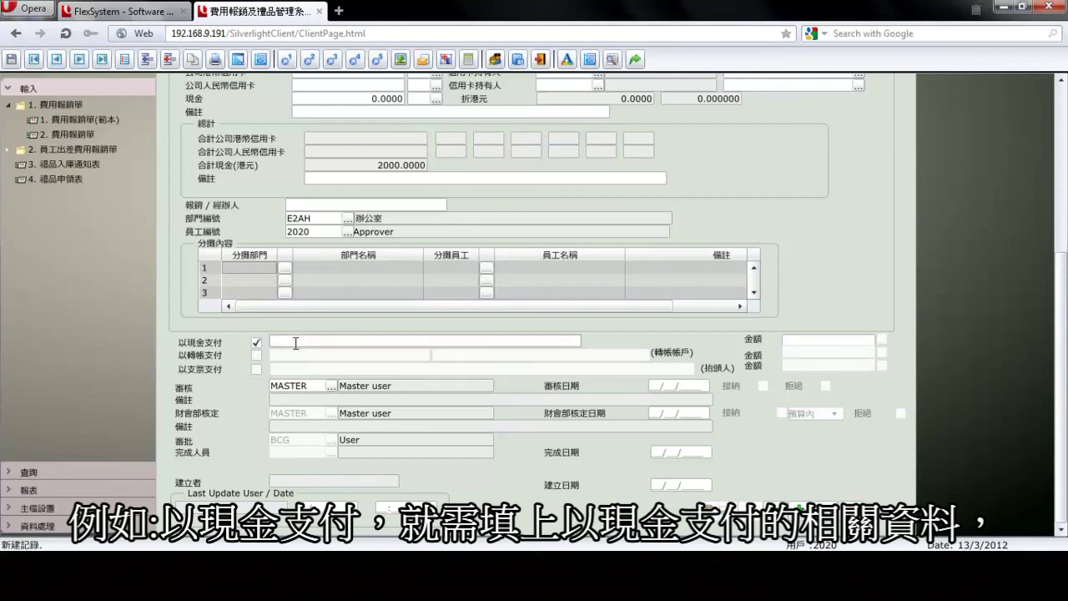
{"action": "type", "text": "支付"}
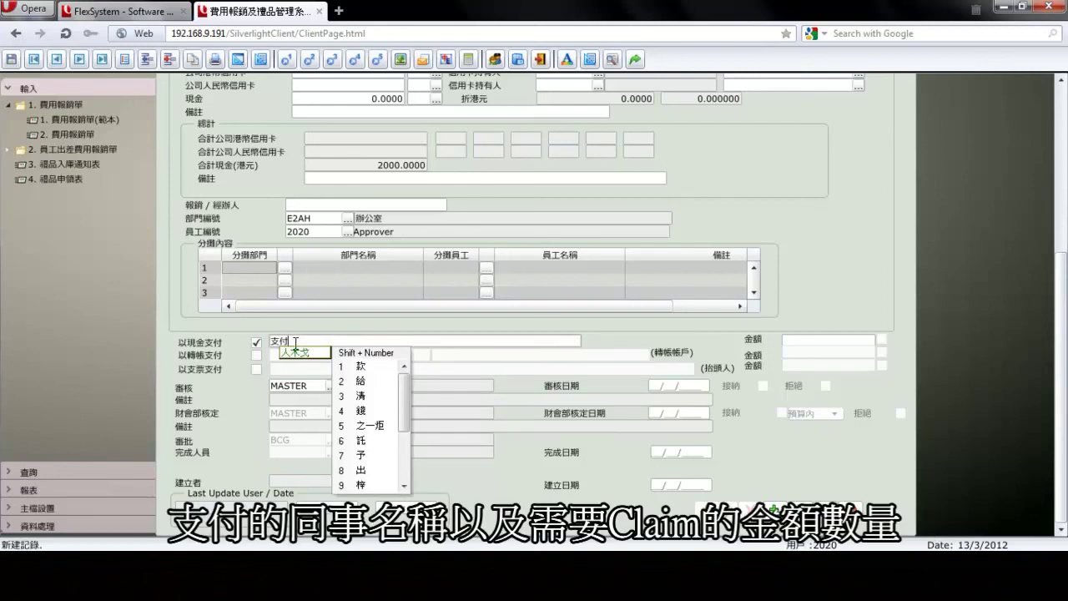
{"action": "key", "text": "Escape"}
{"action": "type", "text": "Master"}
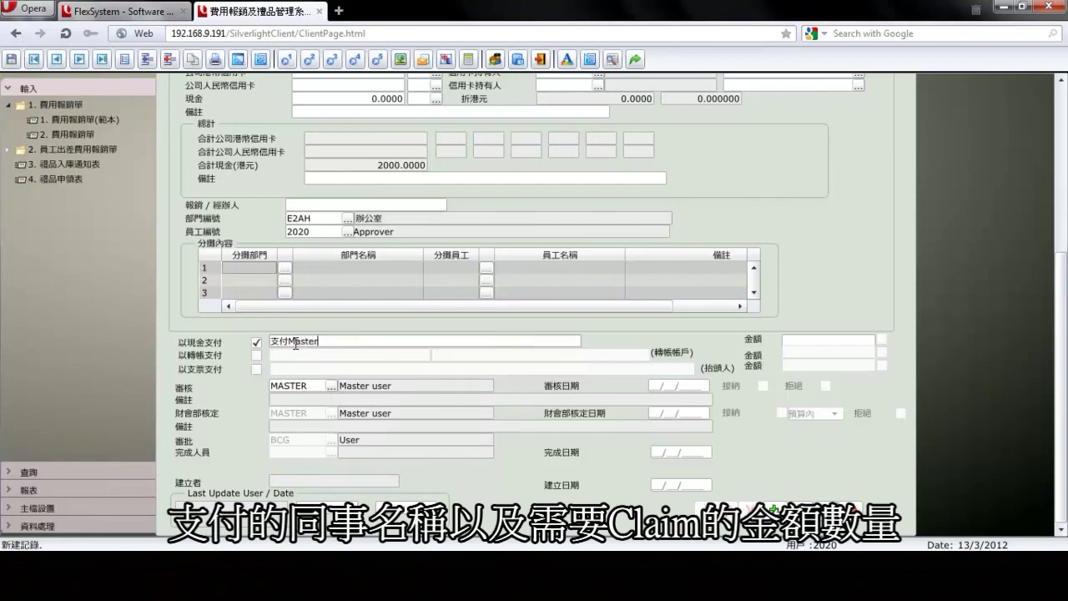
{"action": "left_click", "coordinate": [790, 340]}
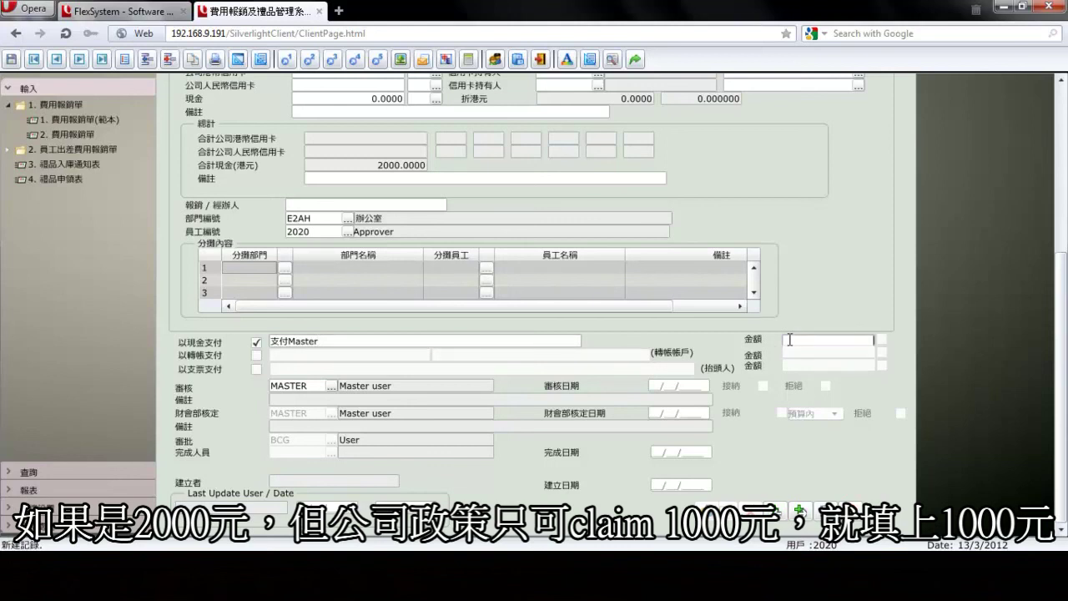
{"action": "type", "text": "1000"}
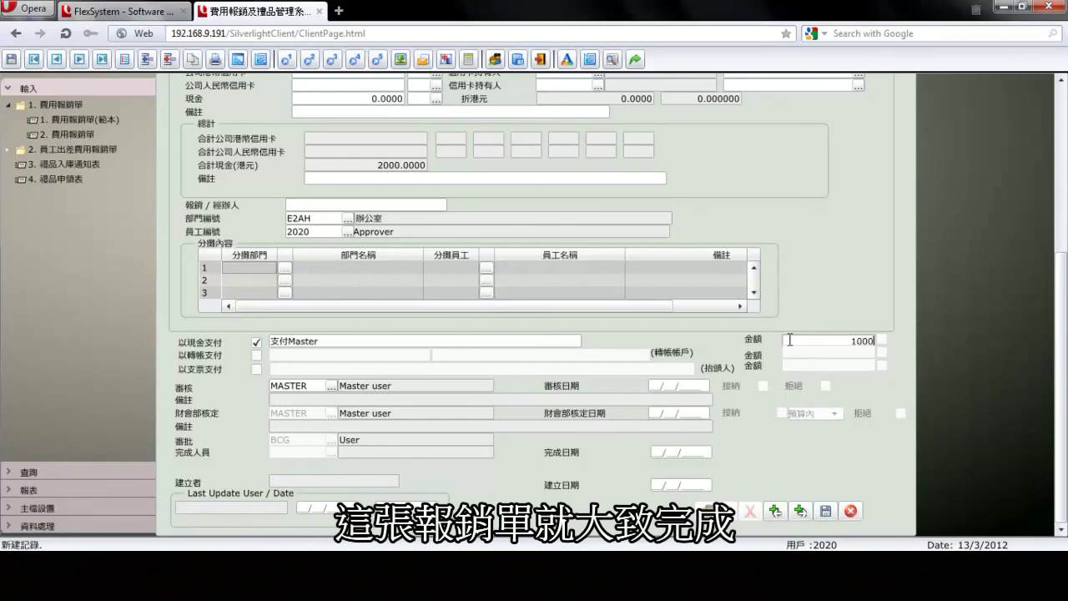
{"action": "key", "text": "Tab"}
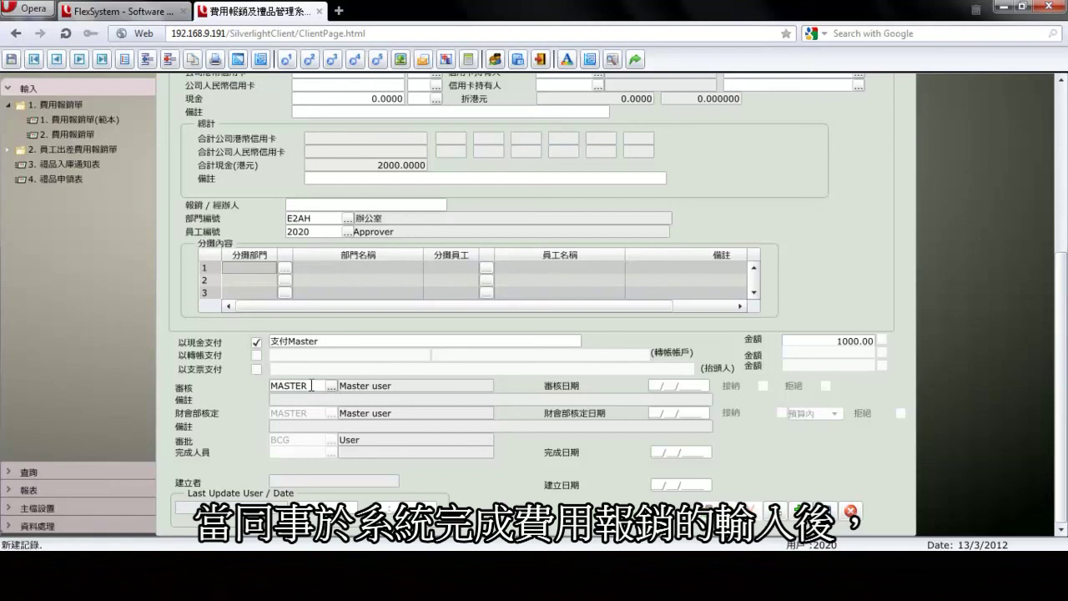
Step: Save the completed expense claim and submit it to the supervisor
{"action": "left_click", "coordinate": [823, 512]}
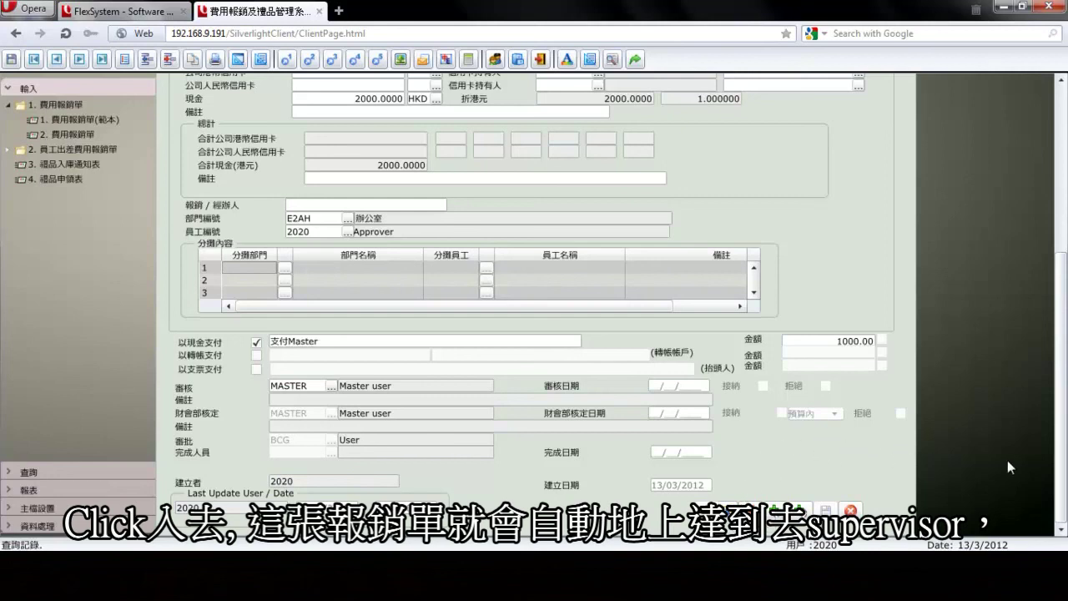
{"action": "left_click", "coordinate": [732, 509]}
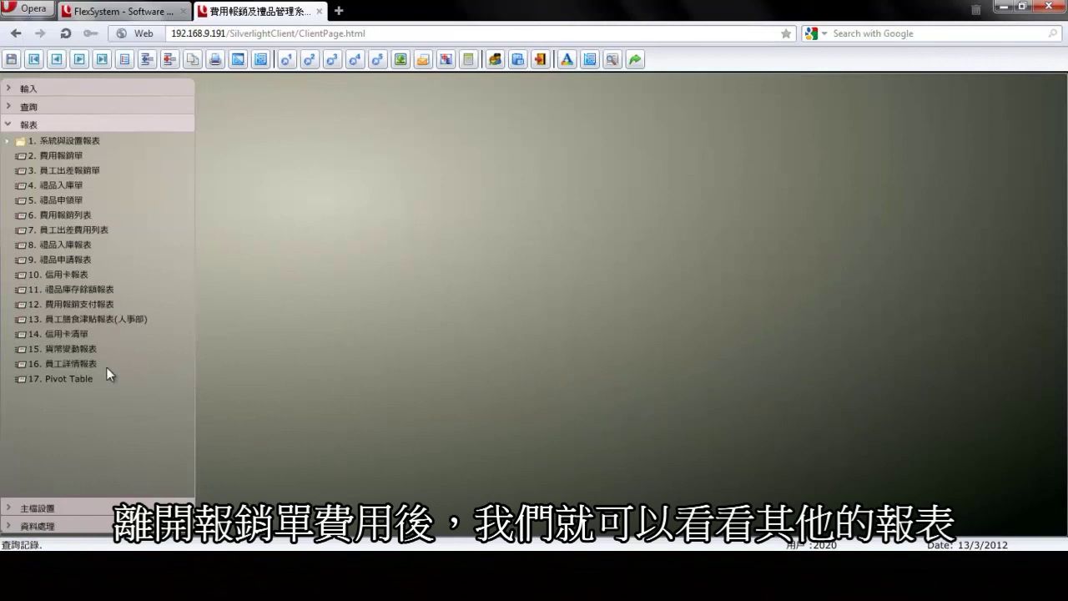
Step: Preview the 費用報銷單 report, using the new claim's application number for both ends of the 申請編號 range
{"action": "left_click", "coordinate": [69, 155]}
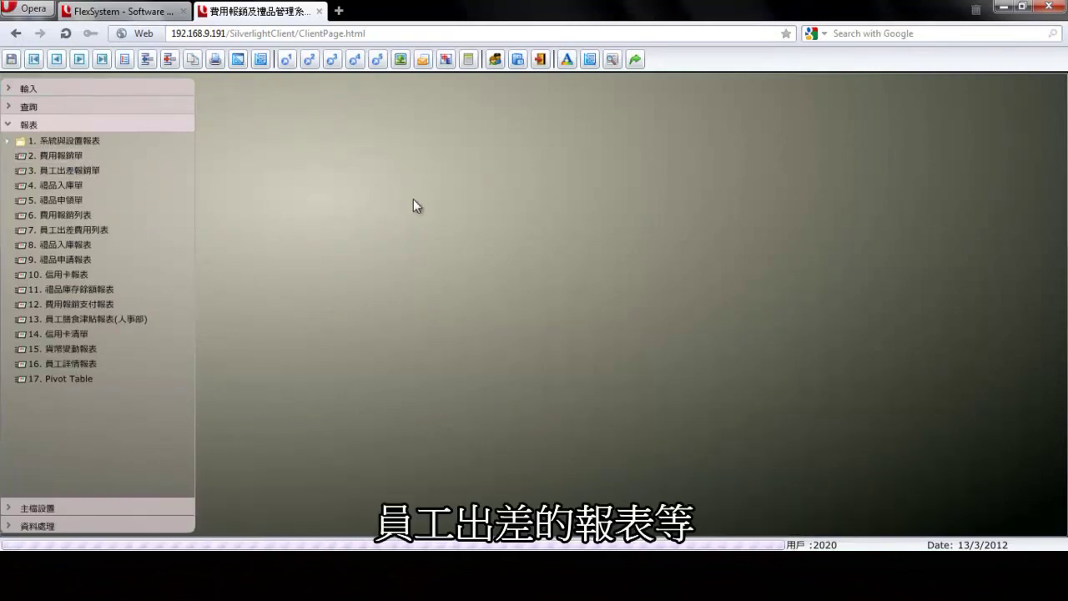
{"action": "double_click", "coordinate": [309, 207]}
{"action": "key", "text": "ctrl+v"}
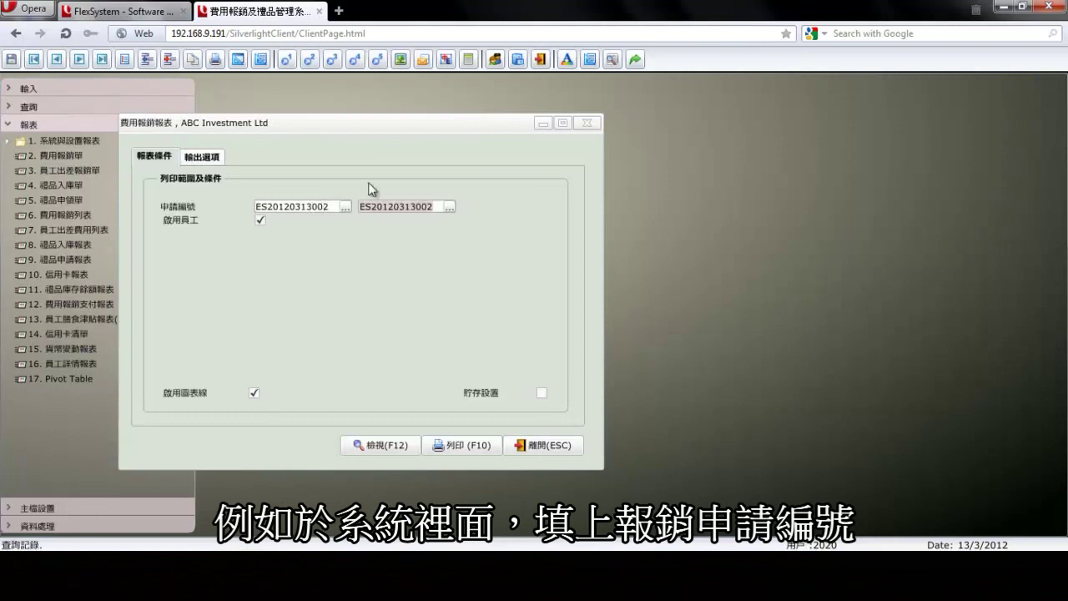
{"action": "left_click_drag", "start_coordinate": [373, 131], "coordinate": [545, 130]}
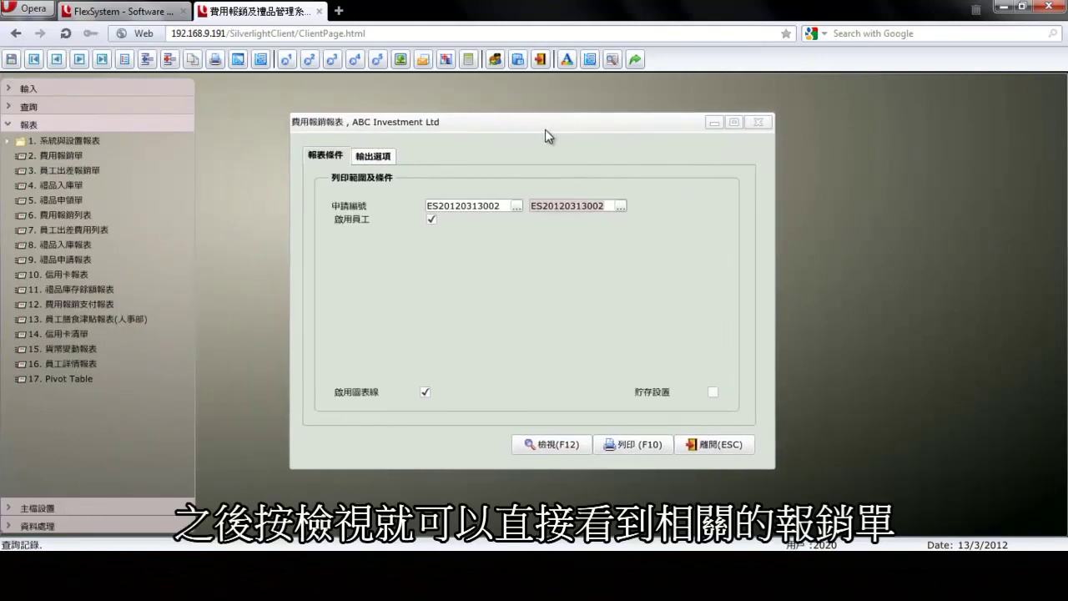
{"action": "left_click", "coordinate": [561, 445]}
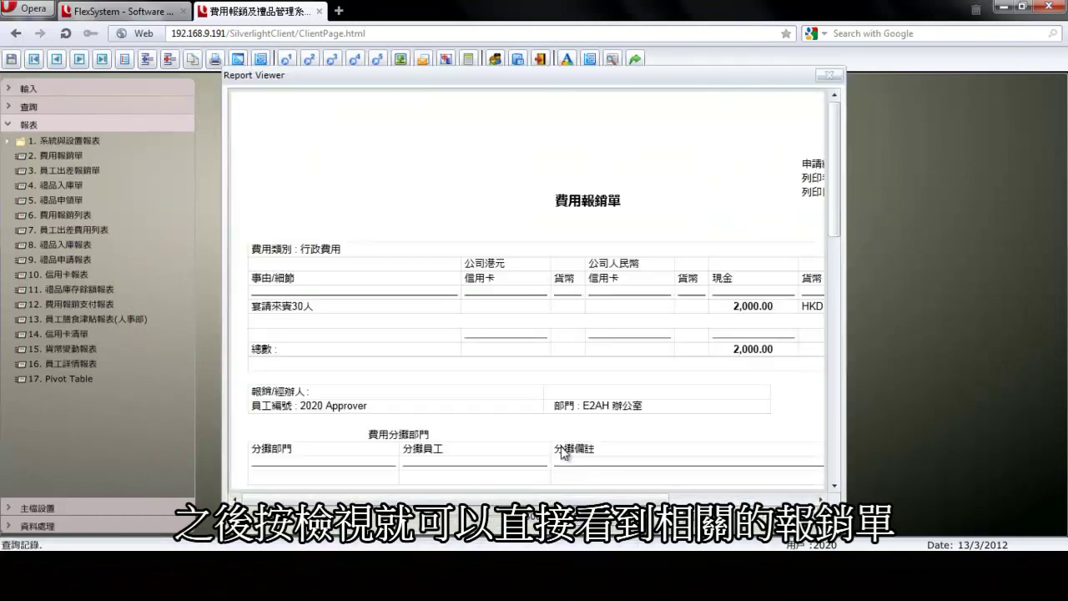
Step: Widen the report viewer to view the full width of the 費用報銷單 report, and close the viewer
{"action": "left_click_drag", "start_coordinate": [844, 420], "coordinate": [1006, 425]}
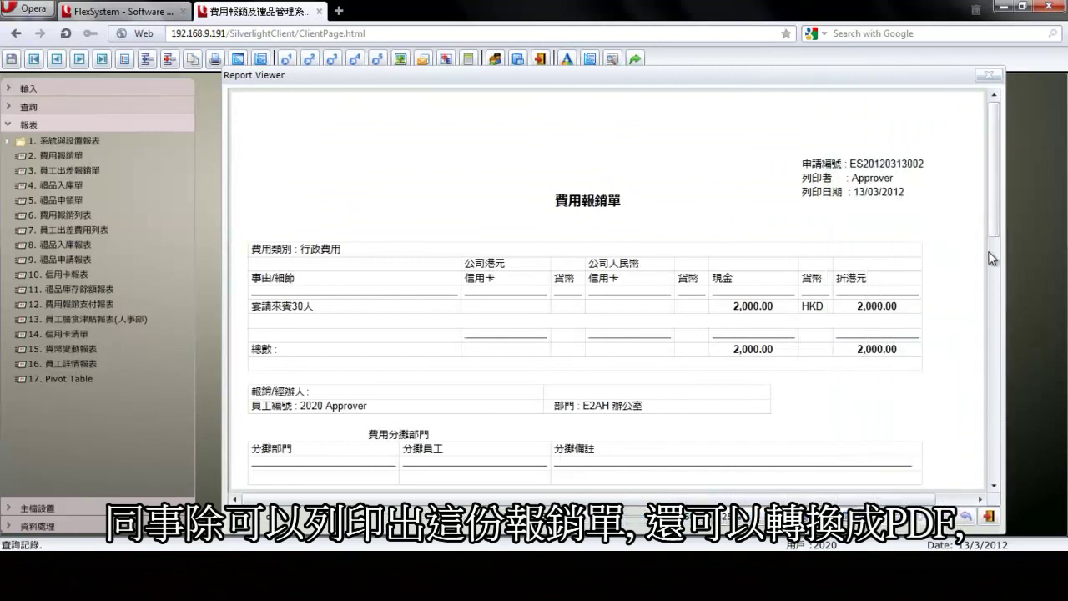
{"action": "mouse_move", "coordinate": [992, 219]}
{"action": "left_mouse_down"}
{"action": "mouse_move", "coordinate": [992, 281]}
{"action": "mouse_move", "coordinate": [992, 227]}
{"action": "left_mouse_up"}
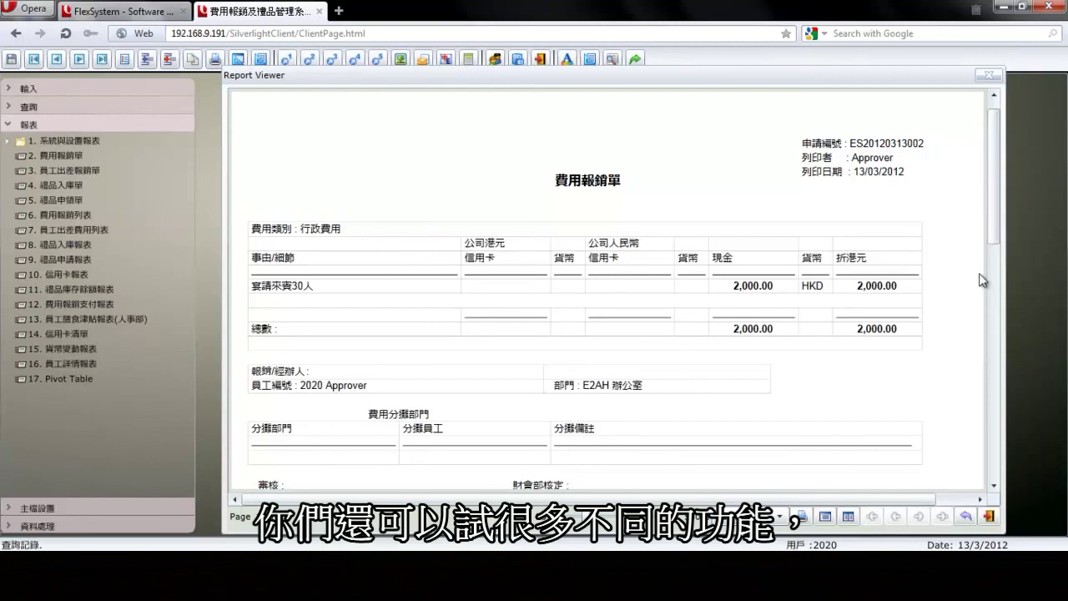
{"action": "left_click", "coordinate": [990, 511]}
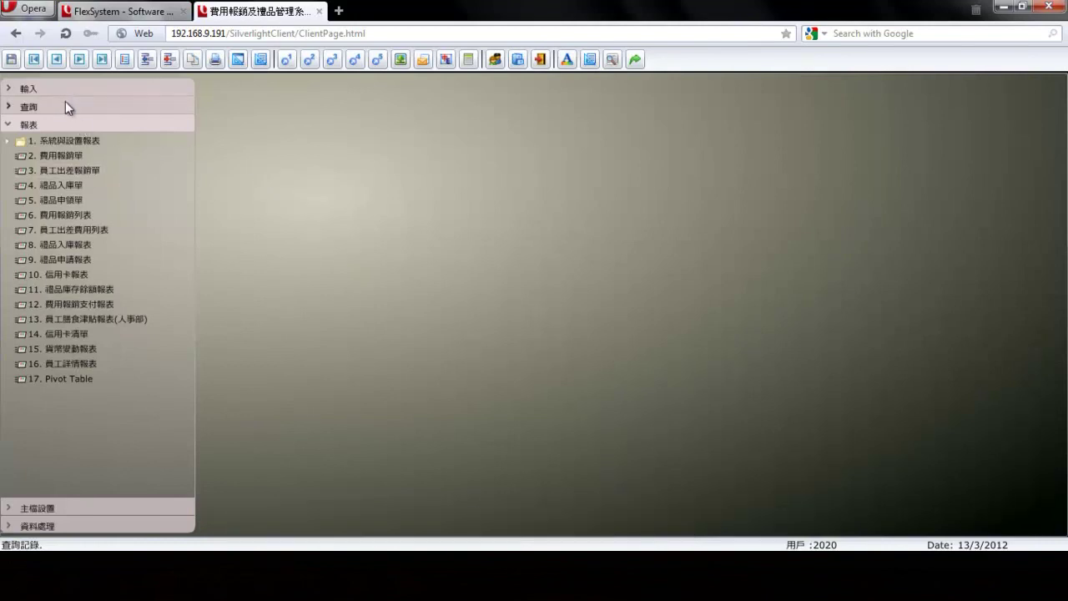
Step: Search 費用報銷查詢 for the new claim, using its application number for both ends of the 申請編號 range
{"action": "left_click", "coordinate": [146, 506]}
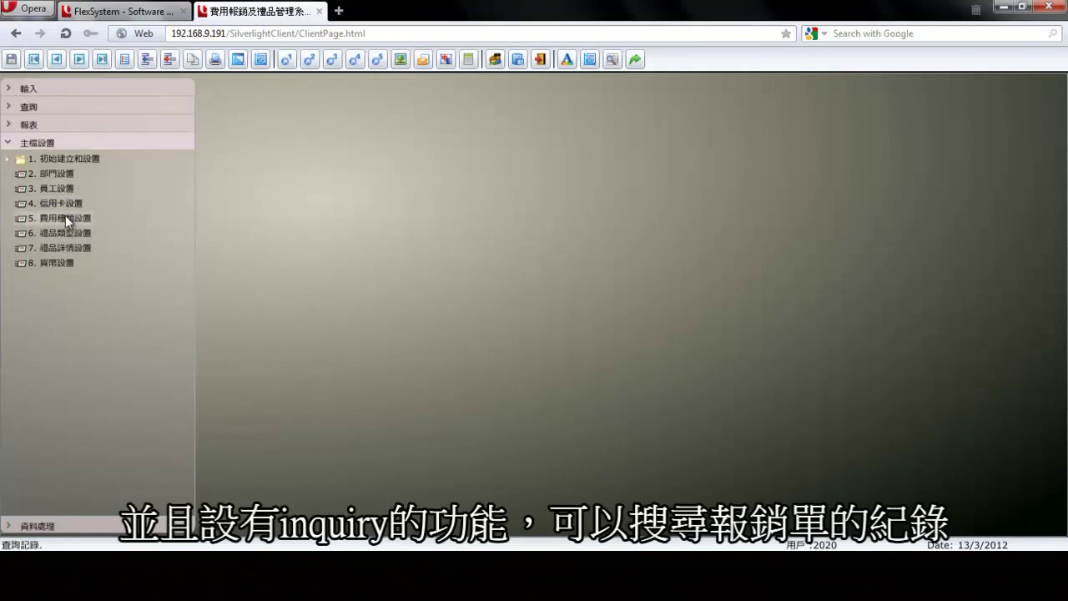
{"action": "left_click", "coordinate": [50, 106]}
{"action": "double_click", "coordinate": [54, 122]}
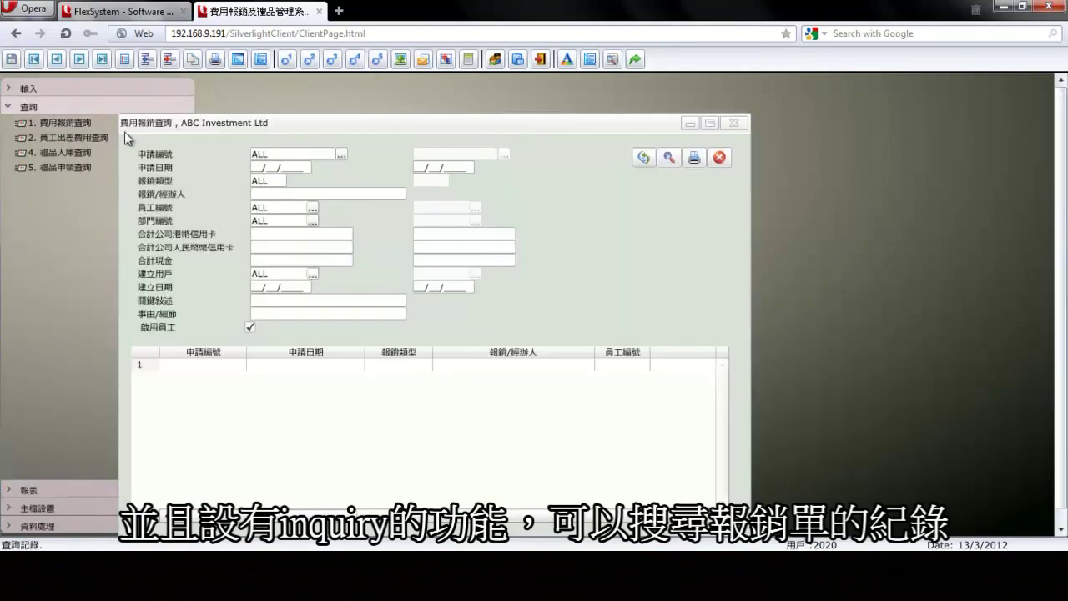
{"action": "double_click", "coordinate": [274, 153]}
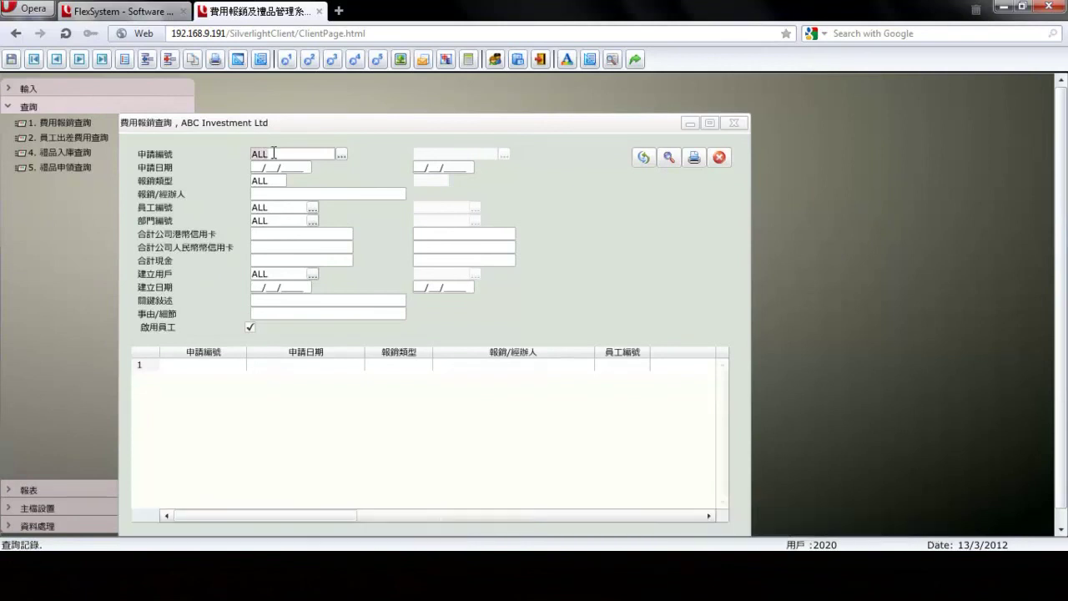
{"action": "key", "text": "ctrl+v"}
{"action": "key", "text": "Tab"}
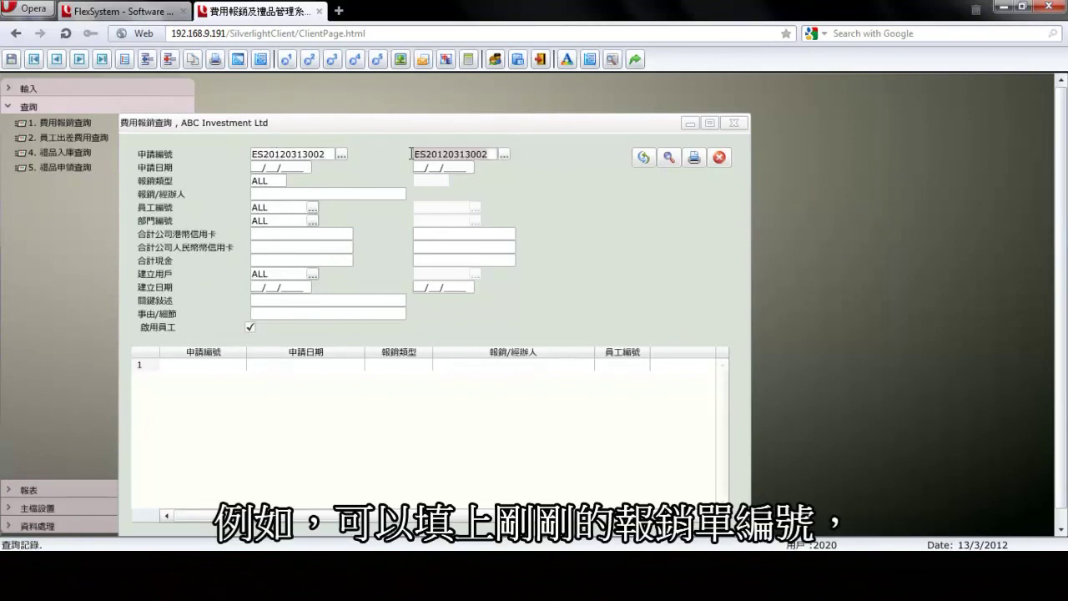
{"action": "left_click", "coordinate": [646, 158]}
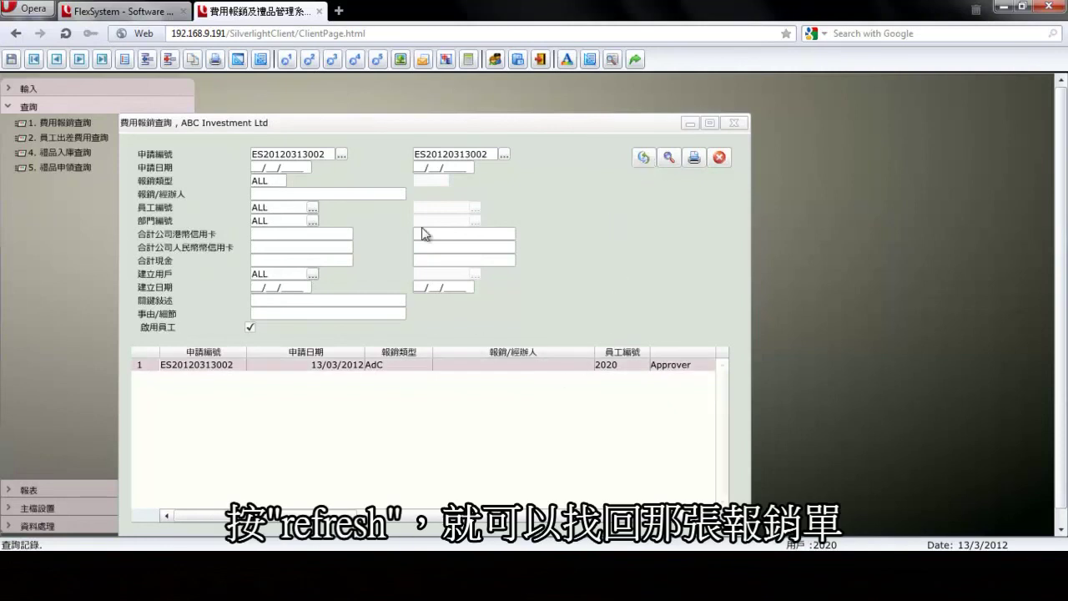
Step: Reset the 申請編號 filter of the expense claim inquiry to ALL and close the inquiry
{"action": "left_click_drag", "start_coordinate": [414, 123], "coordinate": [513, 115]}
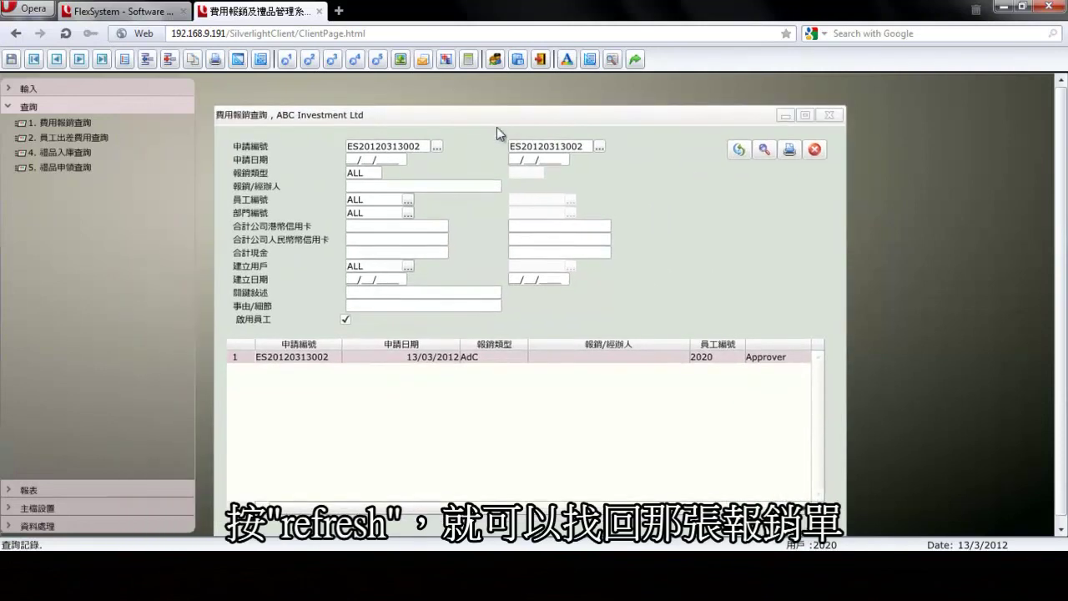
{"action": "double_click", "coordinate": [402, 145]}
{"action": "key", "text": "BackSpace"}
{"action": "type", "text": "ALL"}
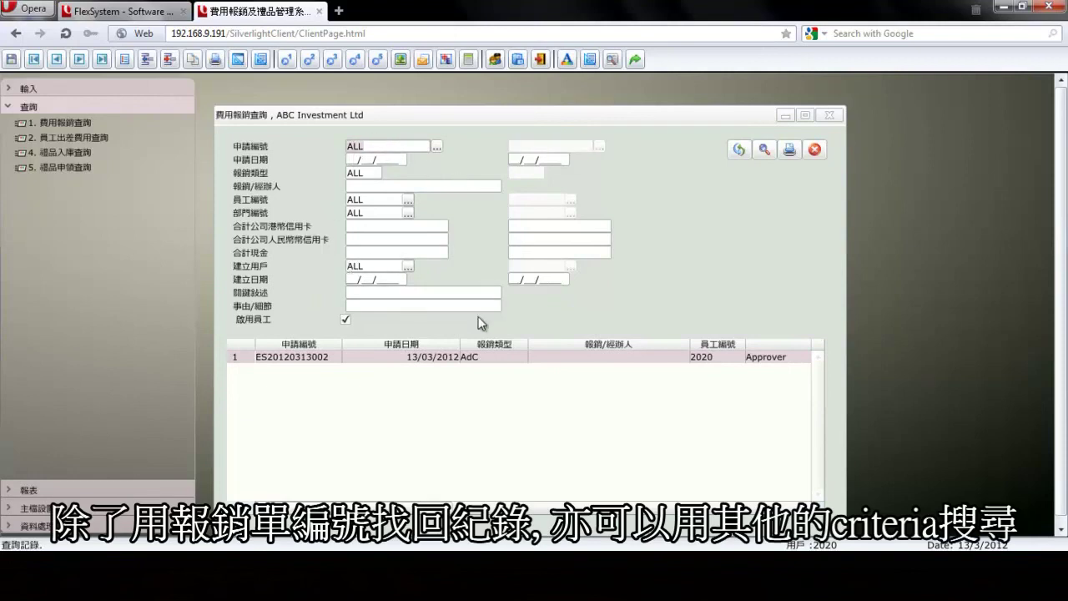
{"action": "left_click", "coordinate": [820, 151]}
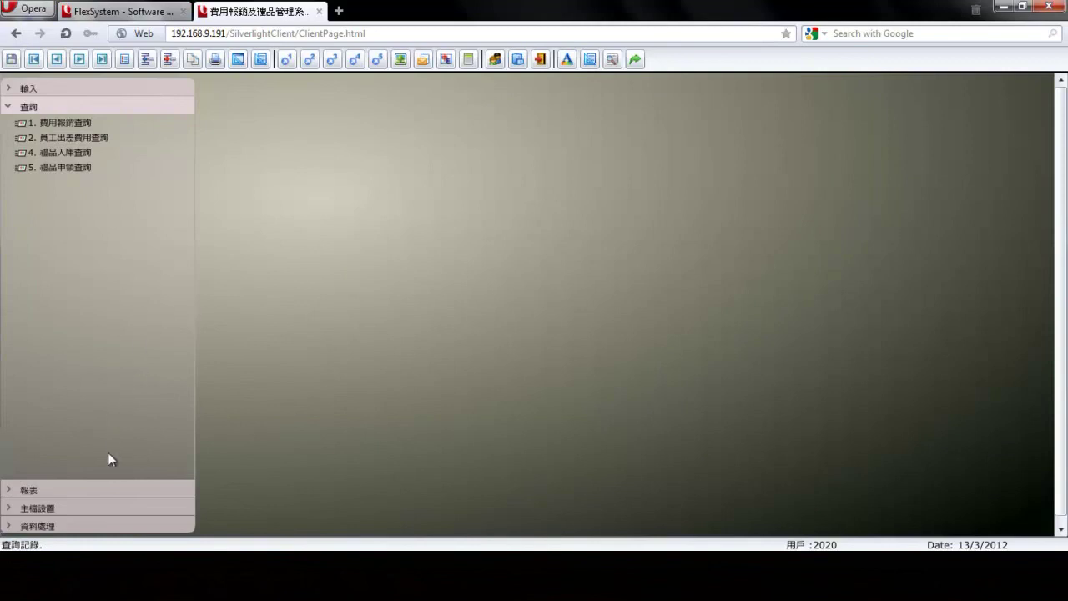
Step: Open the 費用報銷審批 function from the 費用報銷 group in 資料處理
{"action": "left_click", "coordinate": [76, 521]}
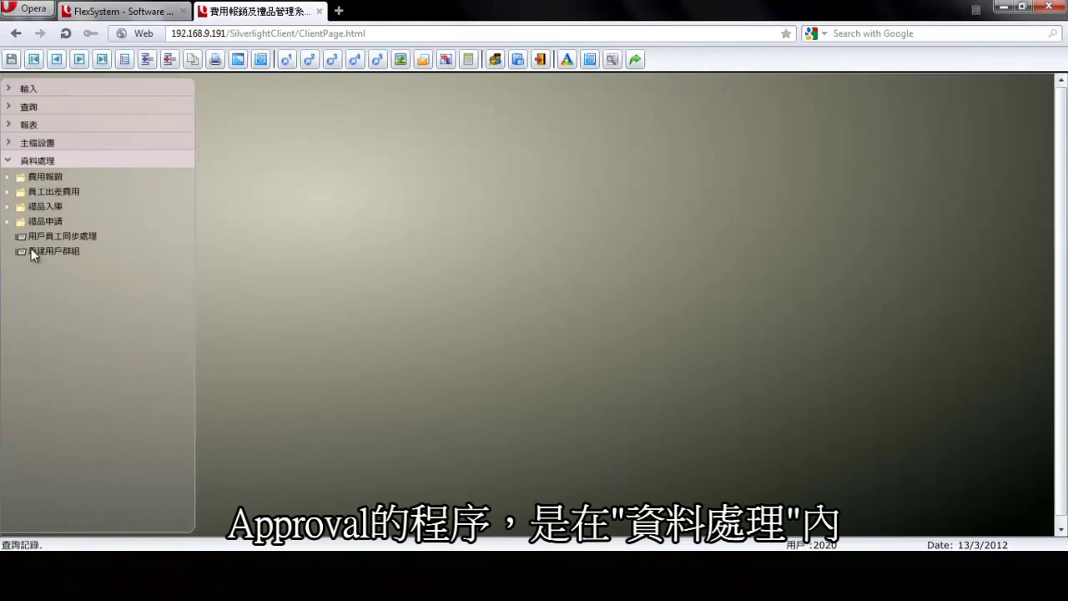
{"action": "left_click", "coordinate": [9, 178]}
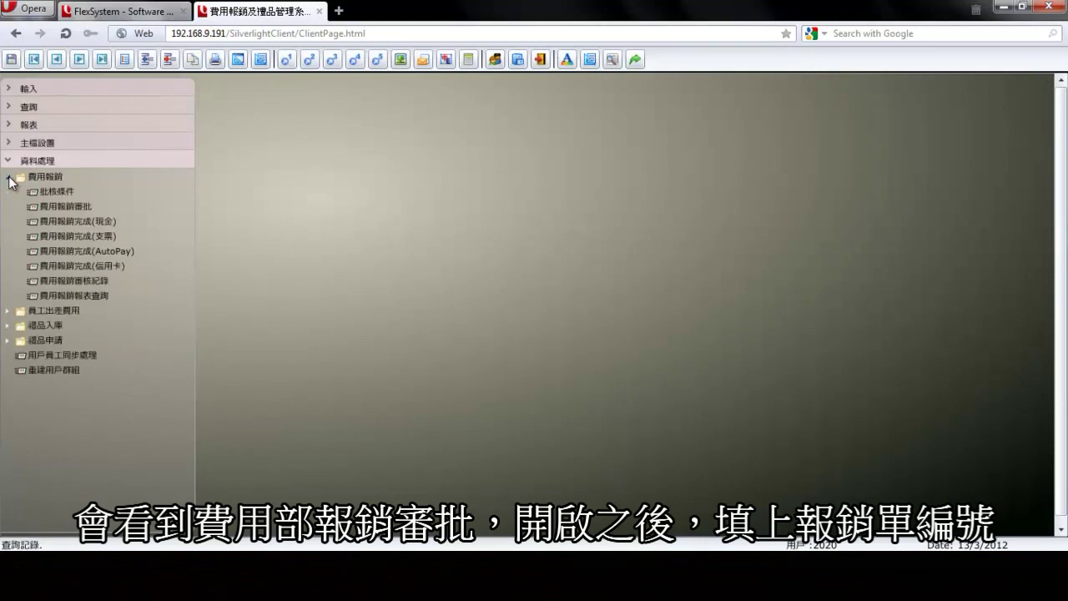
{"action": "left_click", "coordinate": [84, 216]}
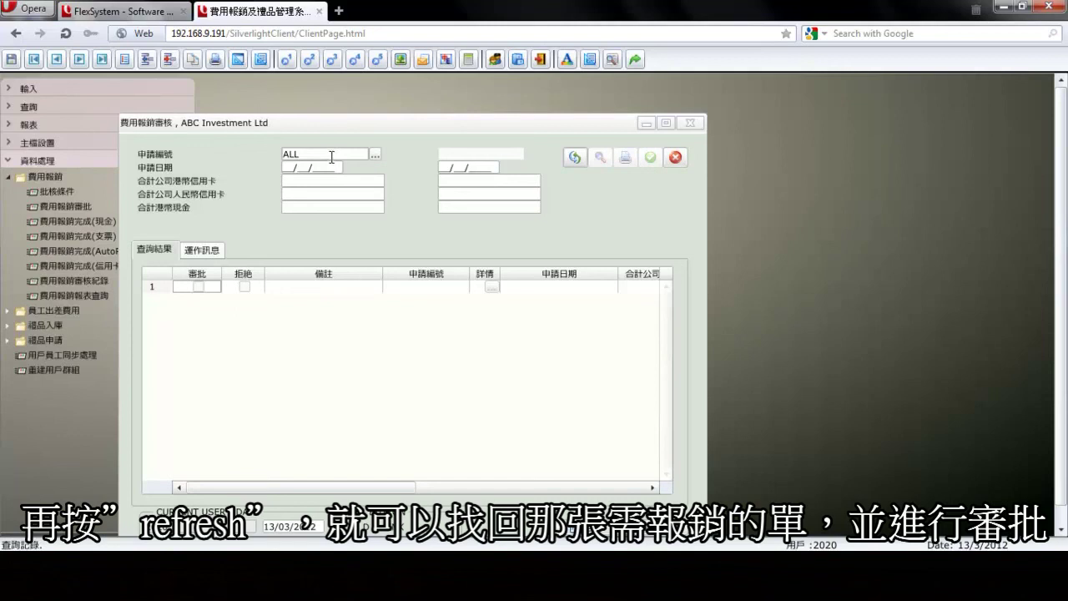
Step: Fill in the new claim's application number as the 申請編號 in the approval form, and close the form
{"action": "double_click", "coordinate": [330, 153]}
{"action": "key", "text": "ctrl+v"}
{"action": "left_click", "coordinate": [332, 153]}
{"action": "type", "text": "1"}
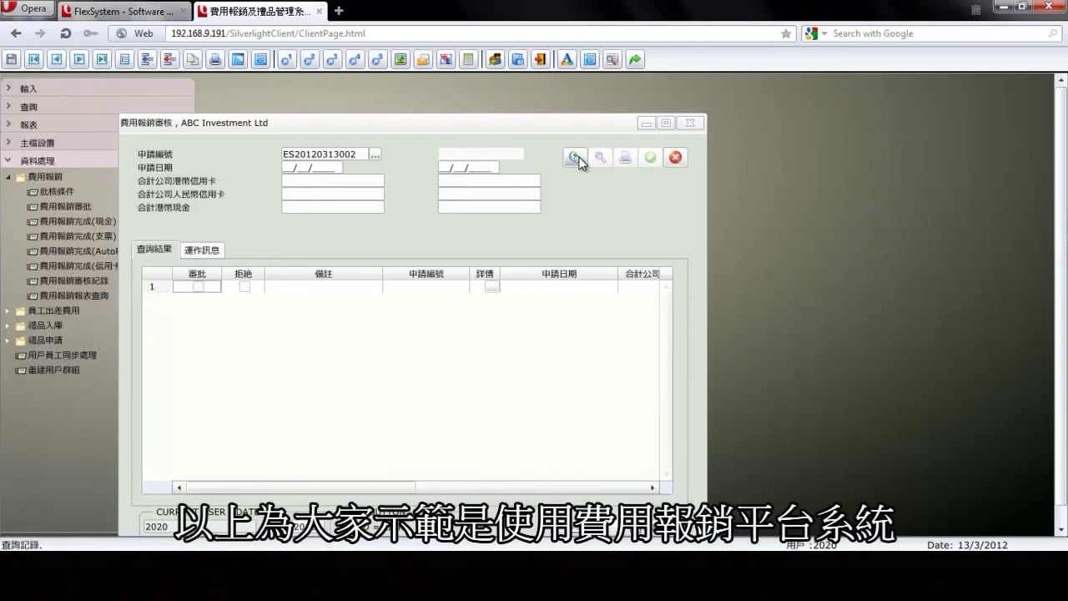
{"action": "left_click", "coordinate": [675, 158]}
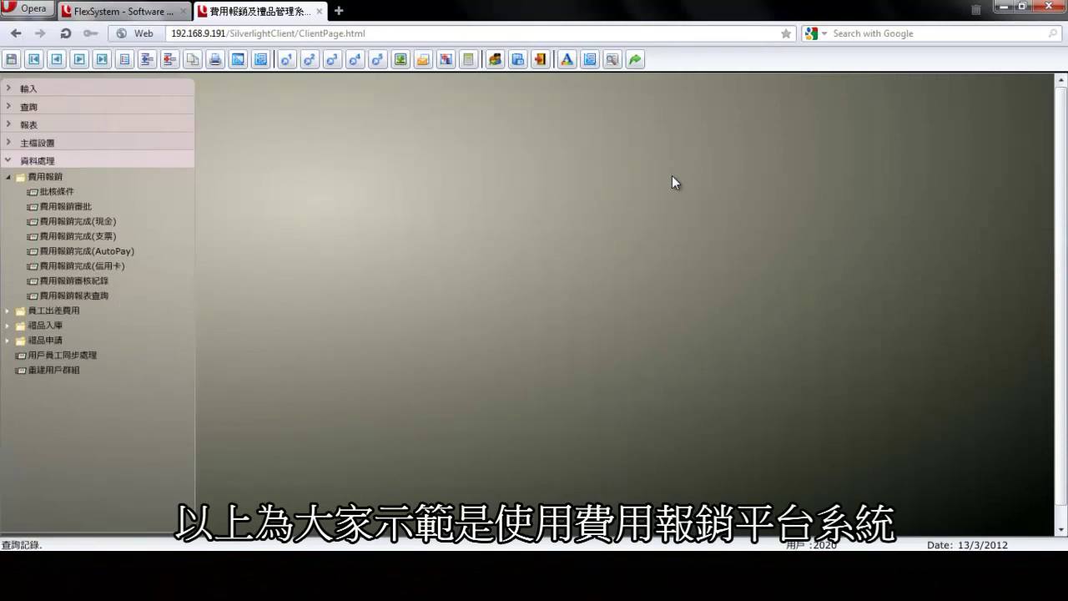